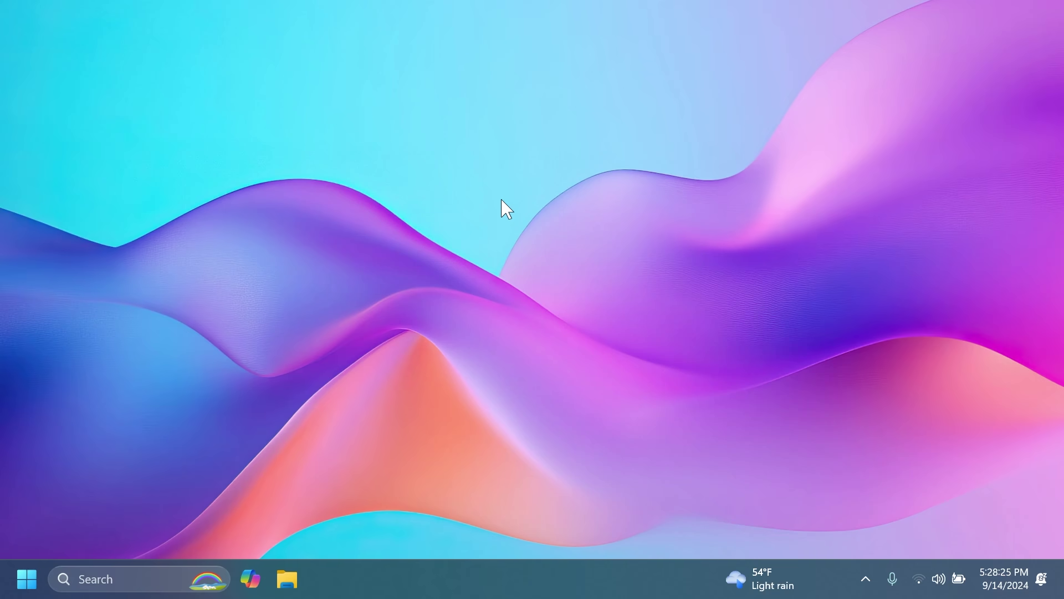
Launch Microsoft Store from a Start menu search for 'store'
{"action": "key", "text": "super"}
{"action": "type", "text": "store"}
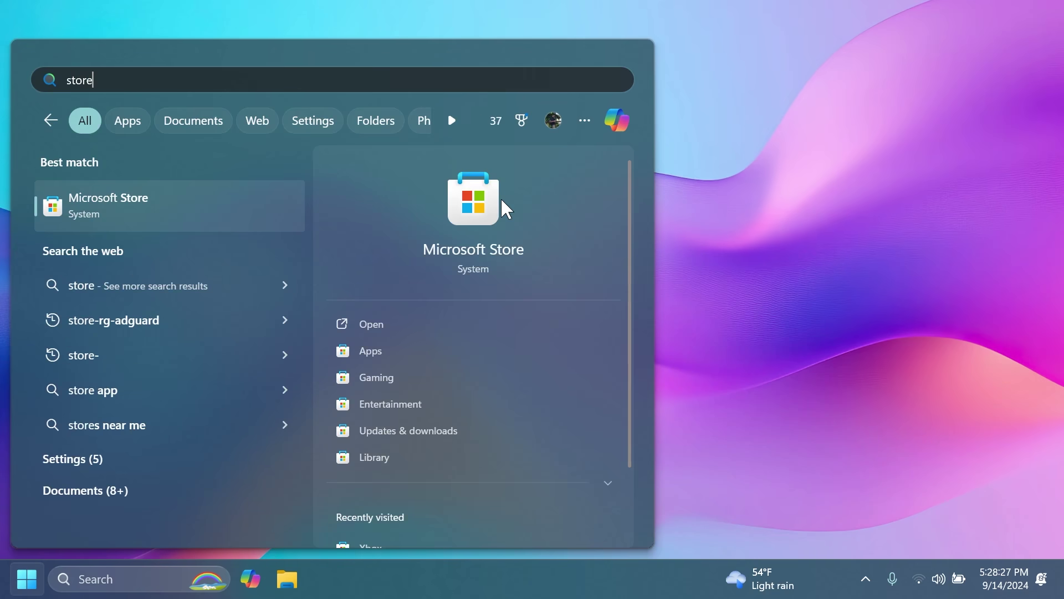
{"action": "key", "text": "Return"}
Search the Store for 'onenote' and open the OneNote page to confirm it's installed
{"action": "left_click", "coordinate": [437, 24]}
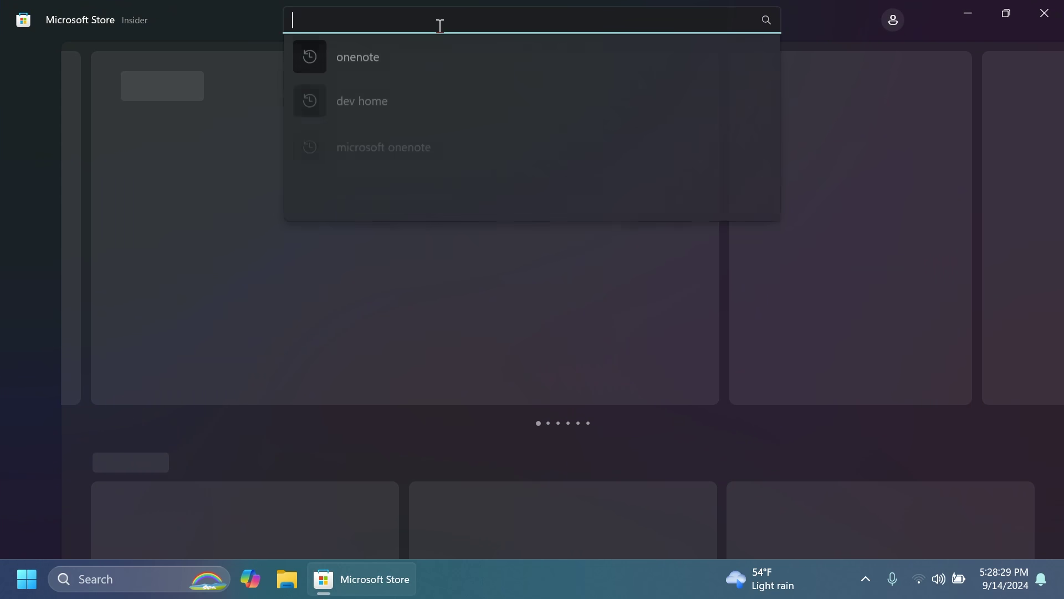
{"action": "type", "text": "onenote"}
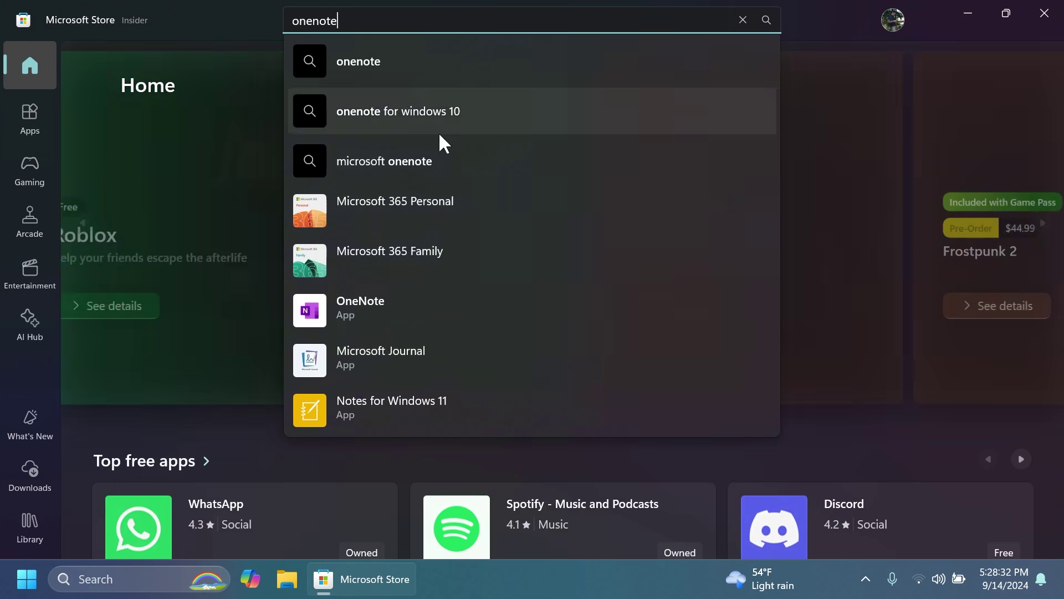
{"action": "left_click", "coordinate": [417, 308]}
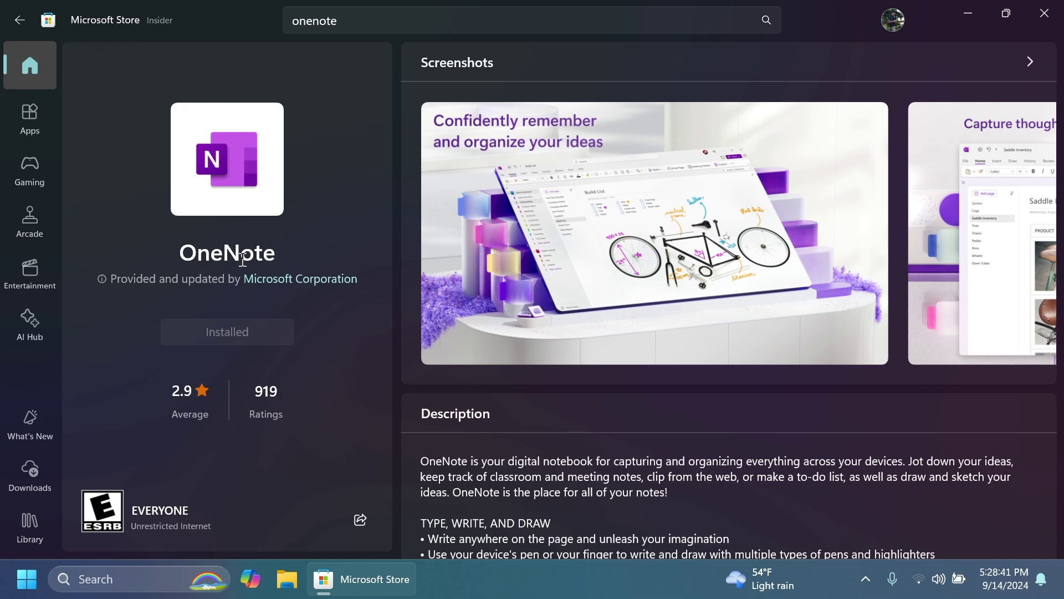
{"action": "left_click_drag", "start_coordinate": [183, 256], "coordinate": [287, 253]}
{"action": "left_click", "coordinate": [322, 232]}
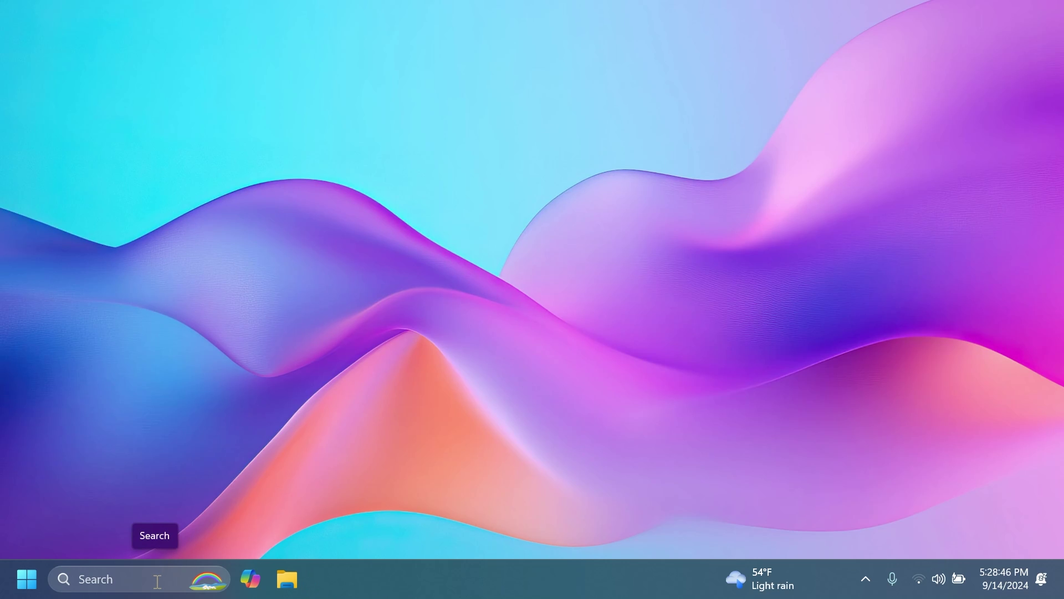
Launch the new Sticky Notes app via a 'sticky' search and look over its tips
{"action": "left_click", "coordinate": [157, 581]}
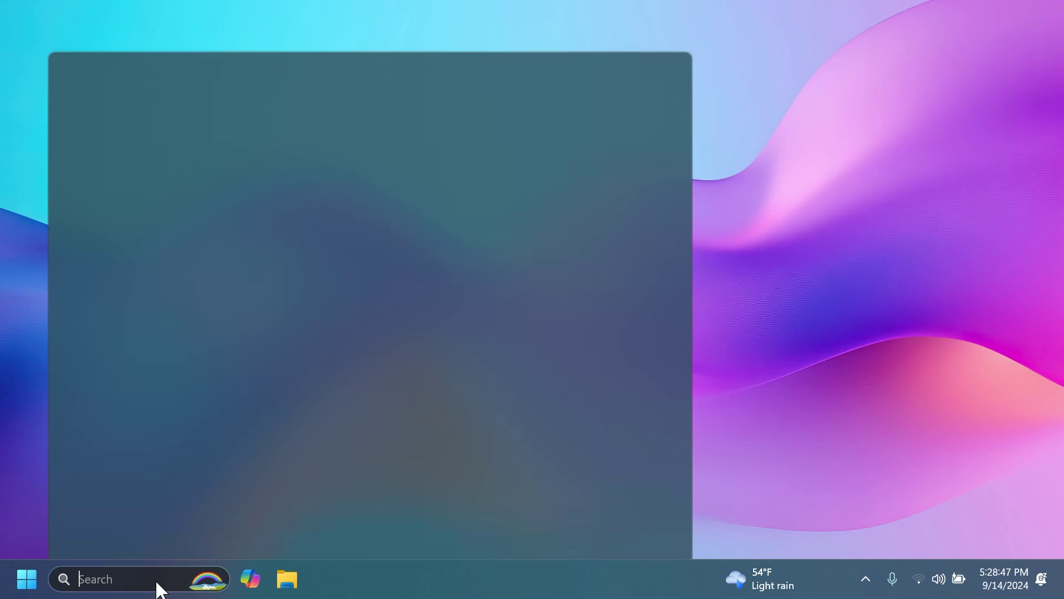
{"action": "type", "text": "sticky"}
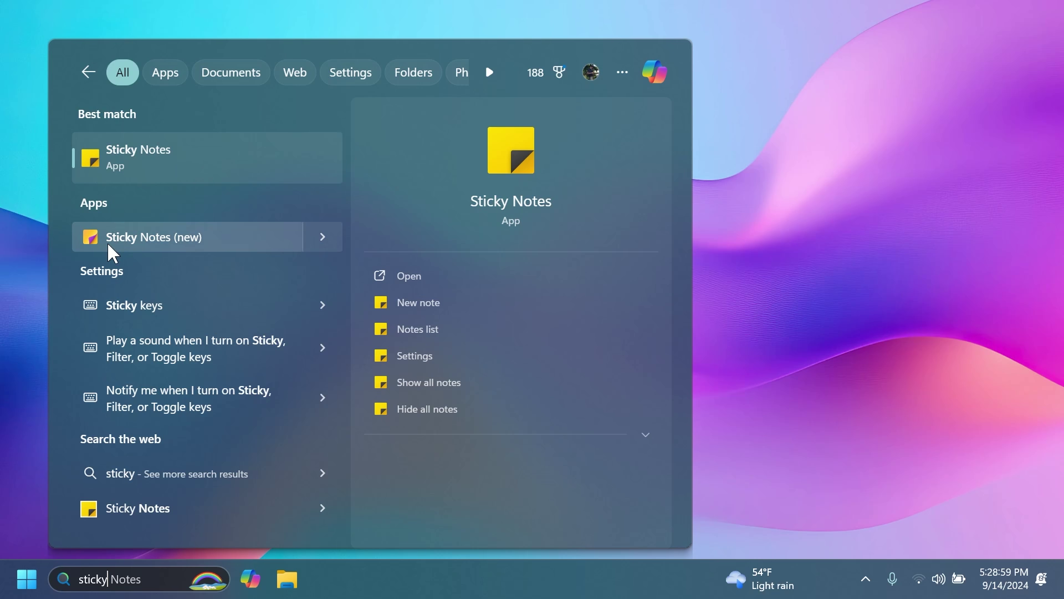
{"action": "left_click", "coordinate": [143, 246]}
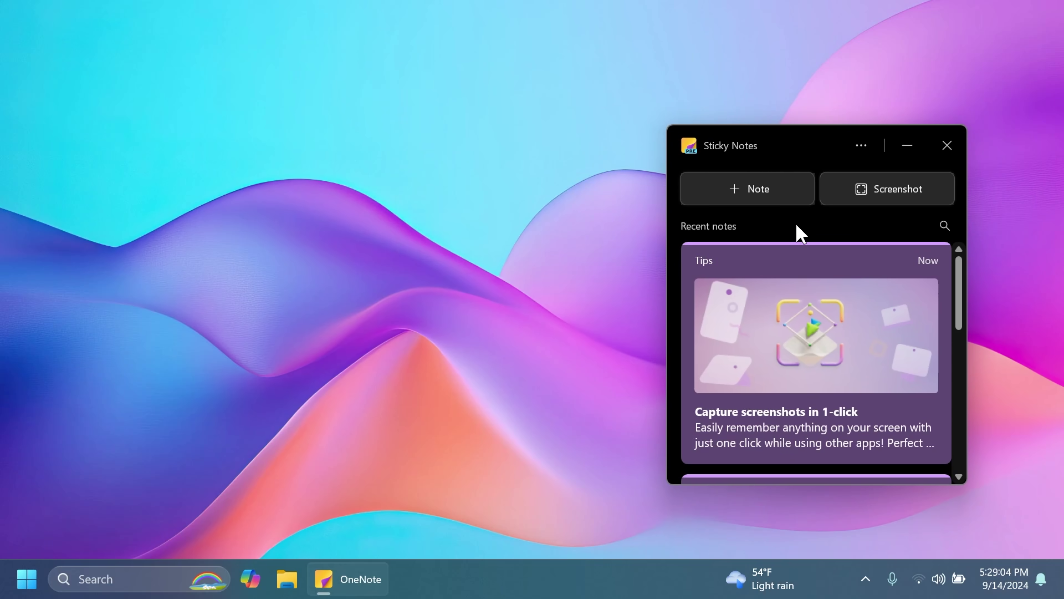
{"action": "scroll", "coordinate": [808, 325], "scroll_direction": "down", "scroll_amount": 5}
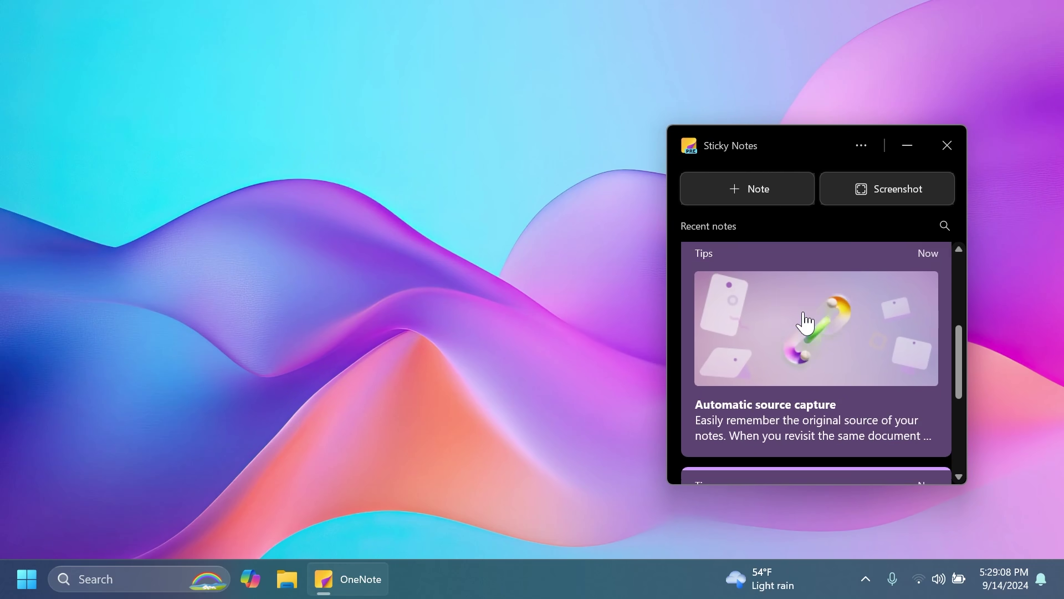
{"action": "scroll", "coordinate": [807, 326], "scroll_direction": "up", "scroll_amount": 5}
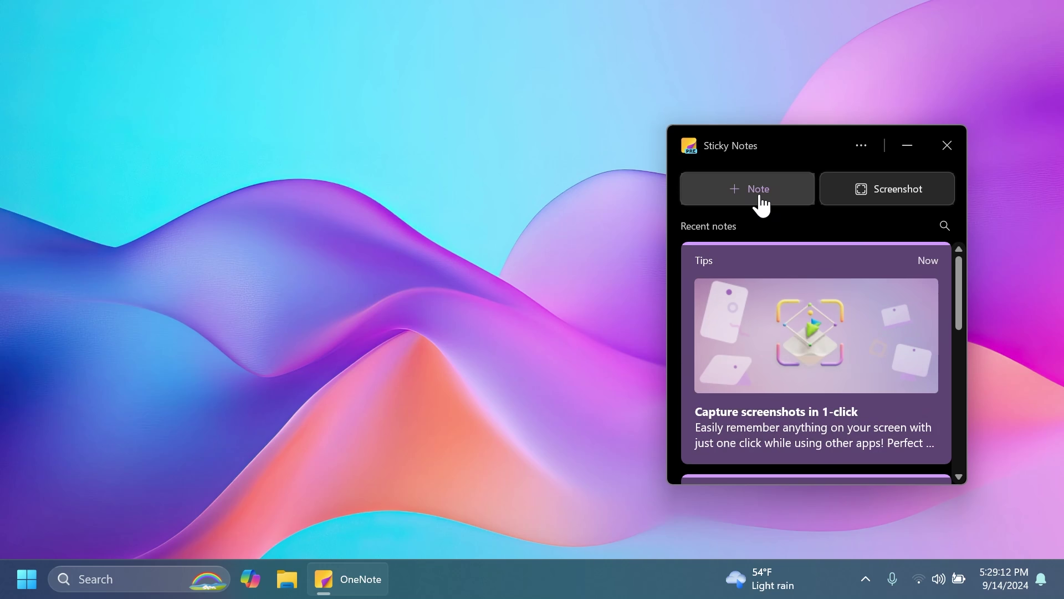
View the Sticky Notes settings, then return to the recent notes list
{"action": "left_click", "coordinate": [861, 145]}
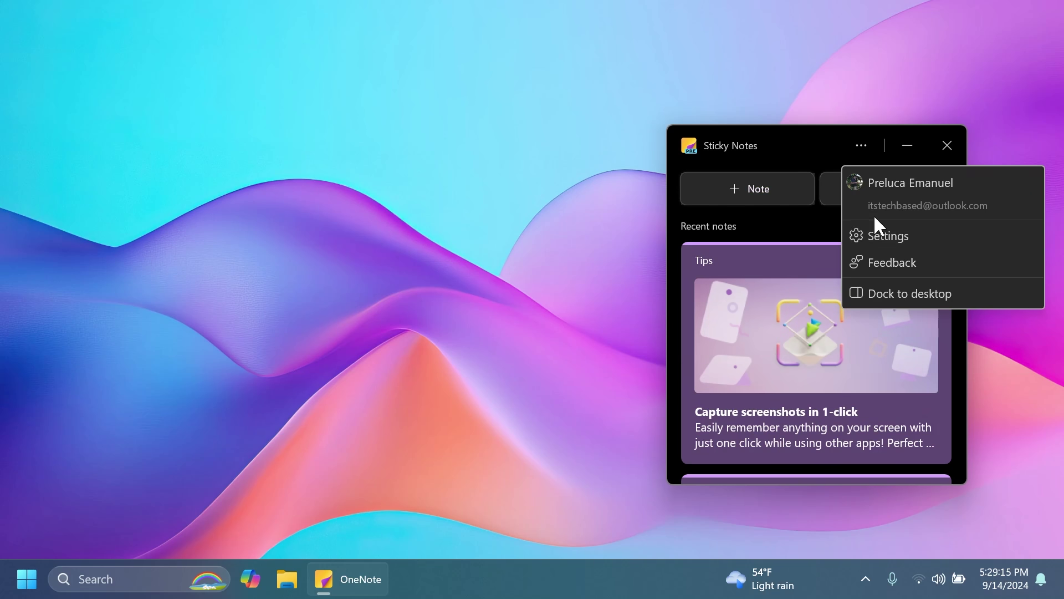
{"action": "left_click", "coordinate": [881, 233]}
{"action": "scroll", "coordinate": [863, 254], "scroll_direction": "down", "scroll_amount": 5}
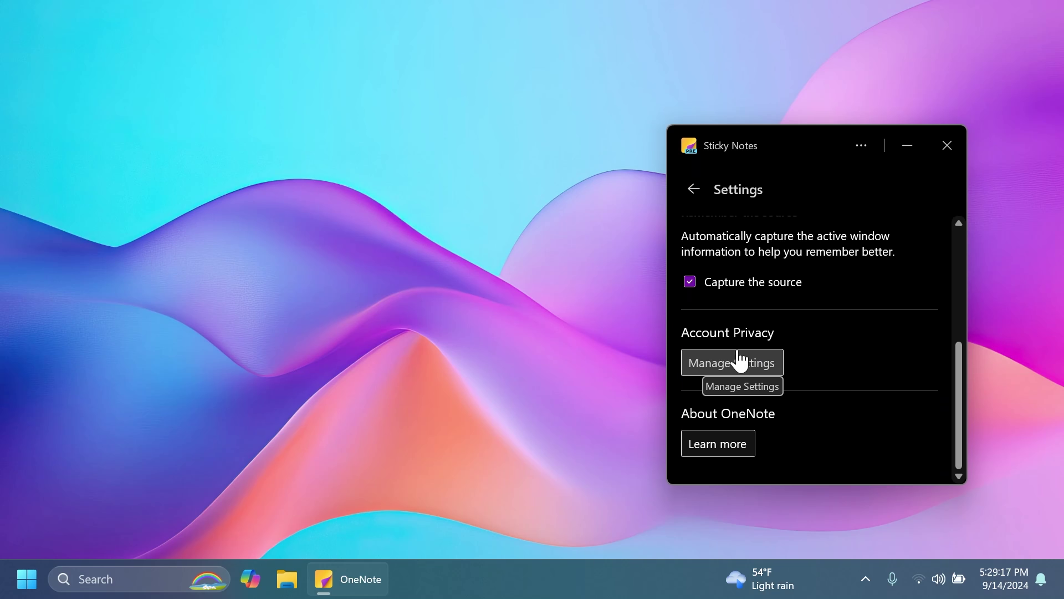
{"action": "scroll", "coordinate": [742, 356], "scroll_direction": "up", "scroll_amount": 5}
{"action": "key", "text": "Escape"}
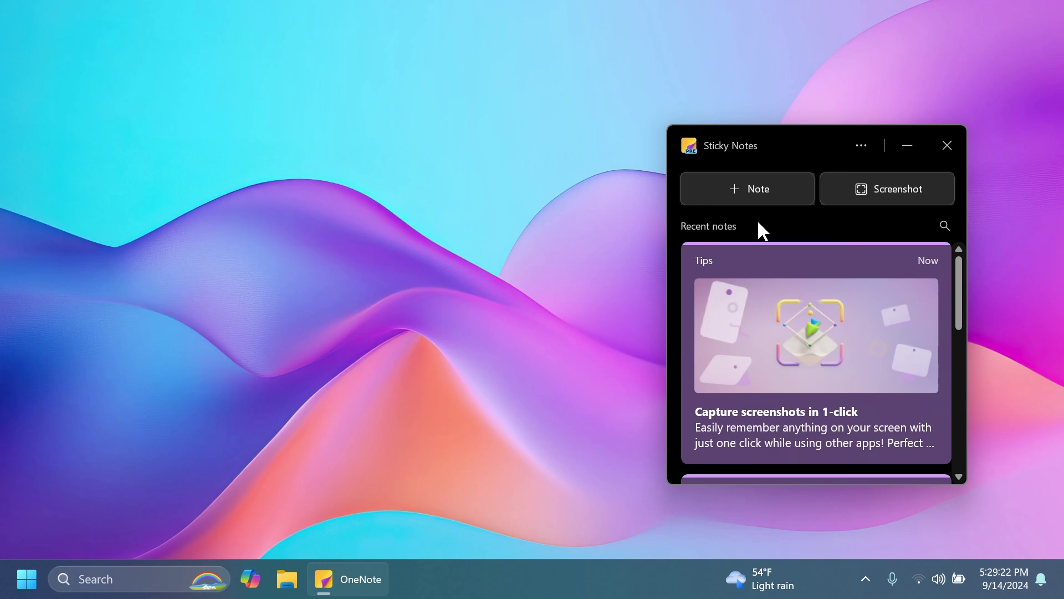
Create a 'Tech based' note in its own window, moved left and pinned on top
{"action": "left_click", "coordinate": [757, 195]}
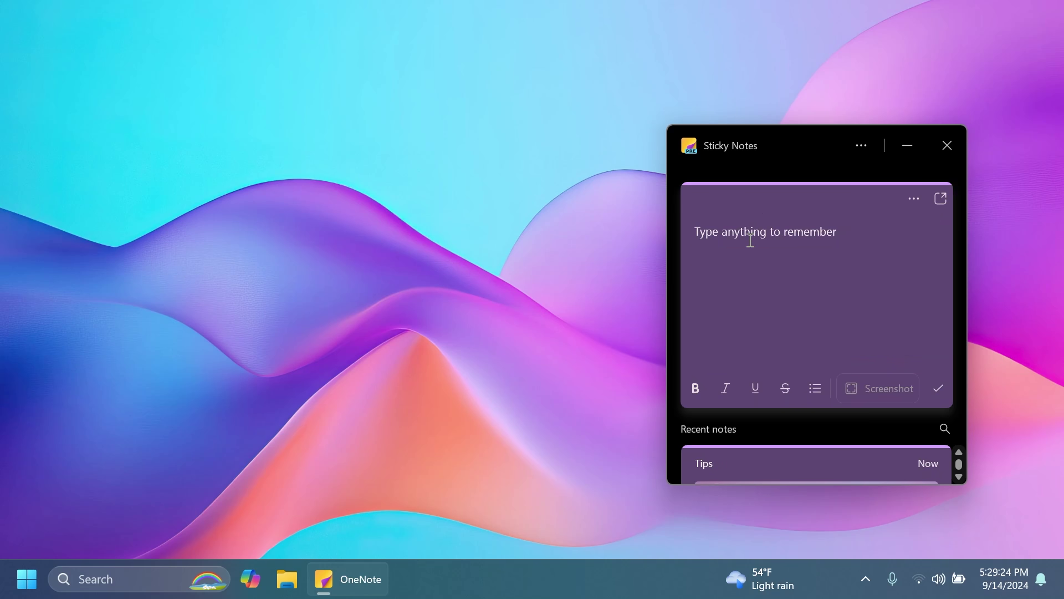
{"action": "type", "text": "Tech based"}
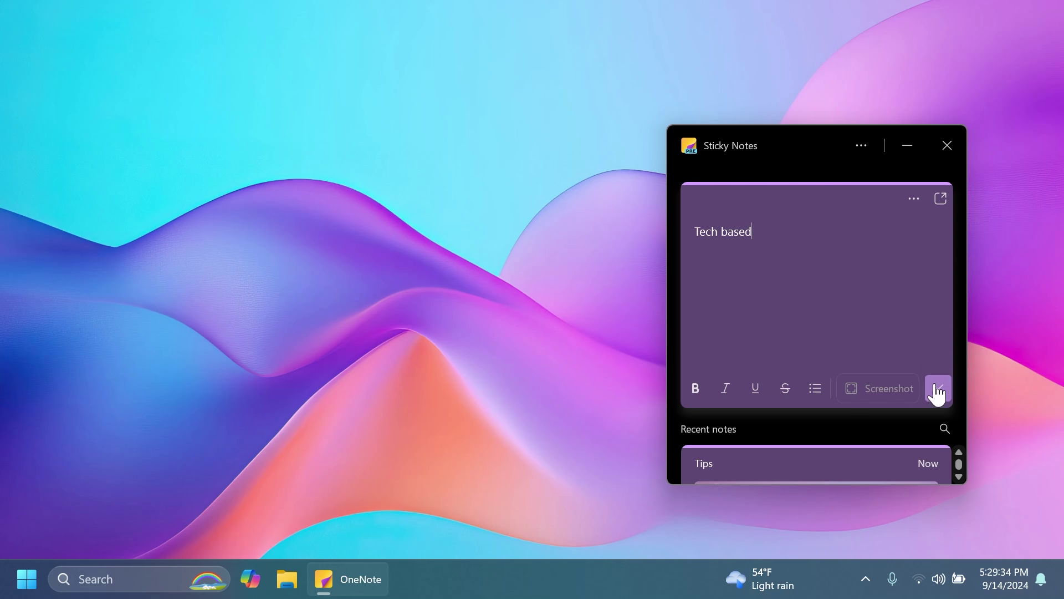
{"action": "left_click", "coordinate": [941, 199]}
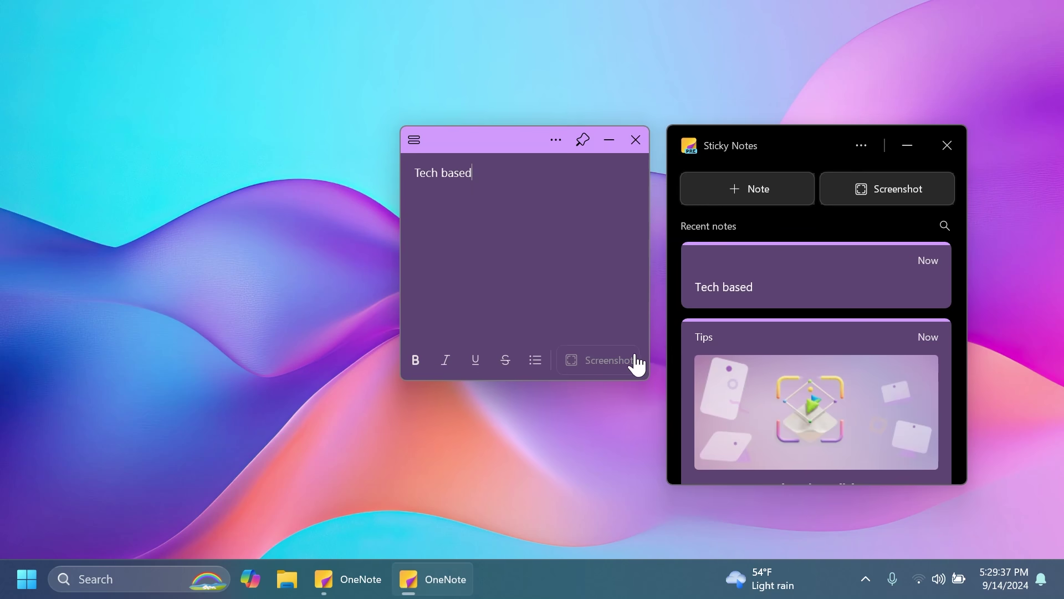
{"action": "left_click_drag", "start_coordinate": [509, 143], "coordinate": [249, 128]}
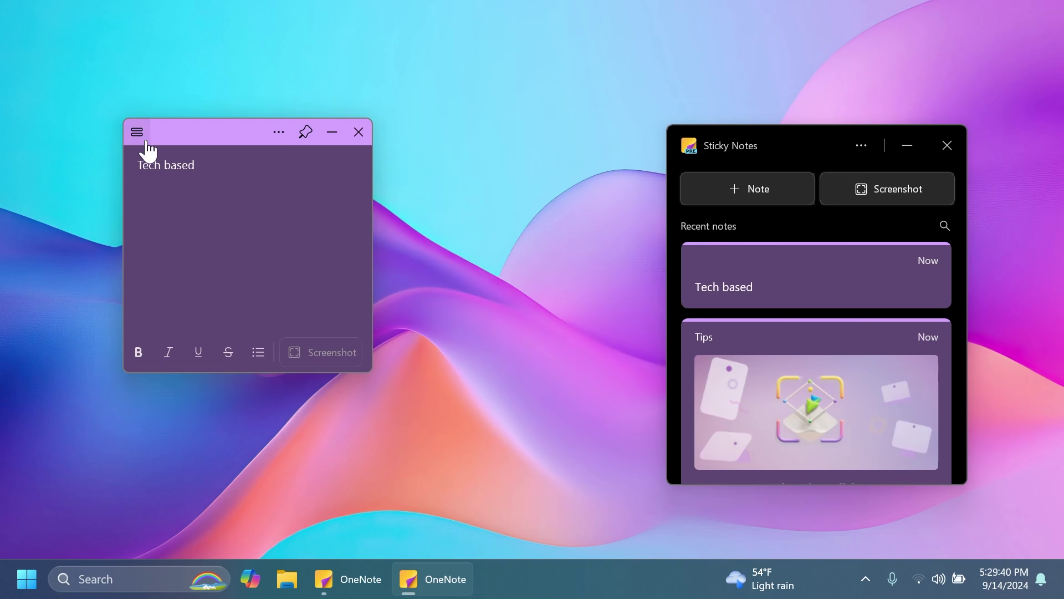
{"action": "left_click", "coordinate": [305, 132]}
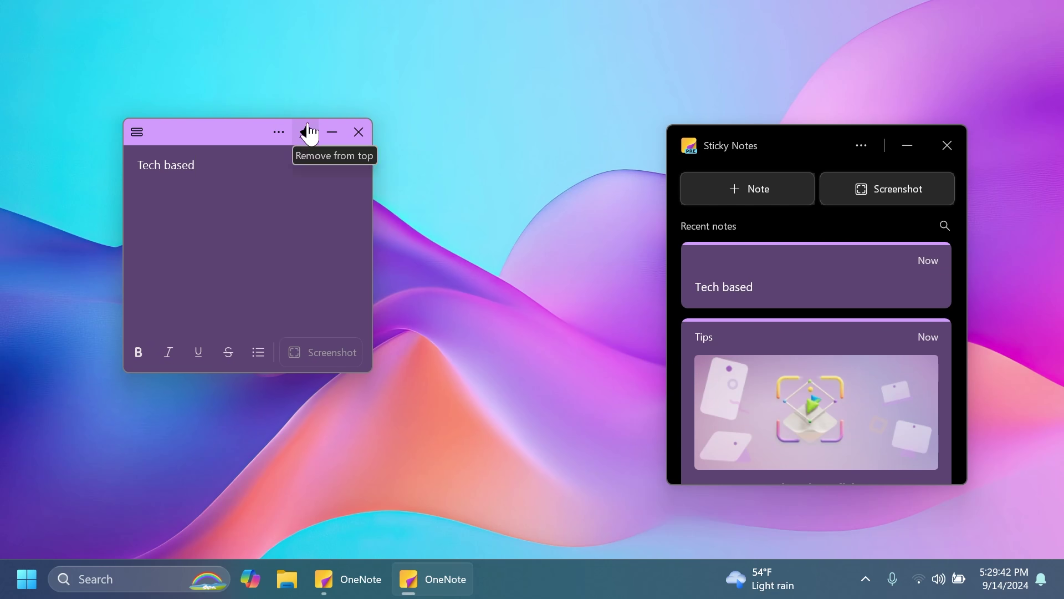
Try several colours on the Tech based note and settle on blue
{"action": "left_click", "coordinate": [279, 132]}
{"action": "left_click", "coordinate": [197, 183]}
{"action": "left_click", "coordinate": [166, 185]}
{"action": "left_click", "coordinate": [258, 186]}
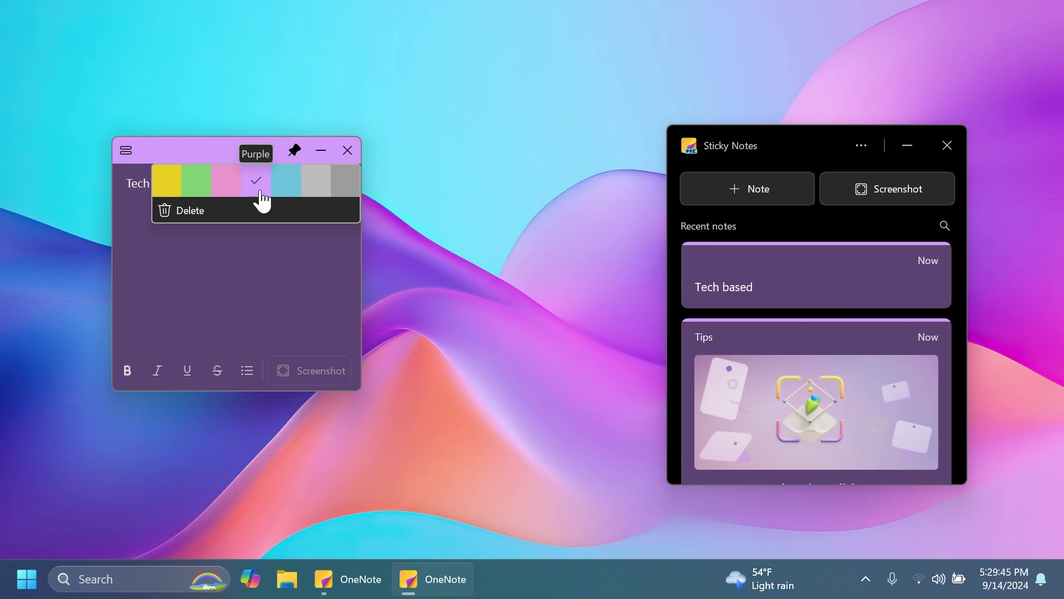
{"action": "left_click", "coordinate": [228, 188]}
{"action": "left_click", "coordinate": [287, 186]}
{"action": "left_click", "coordinate": [296, 299]}
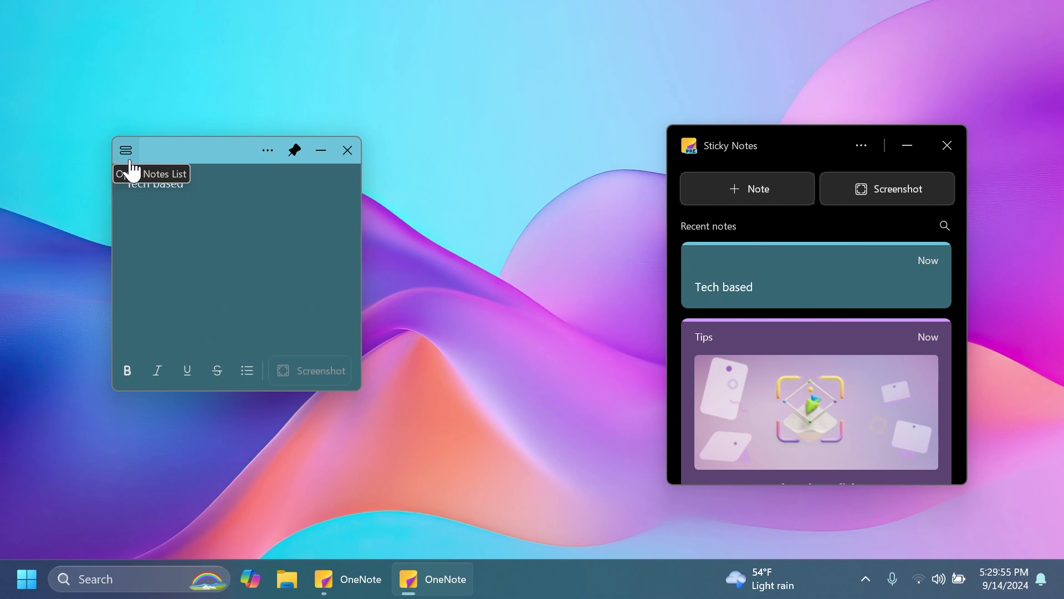
{"action": "left_click", "coordinate": [130, 152]}
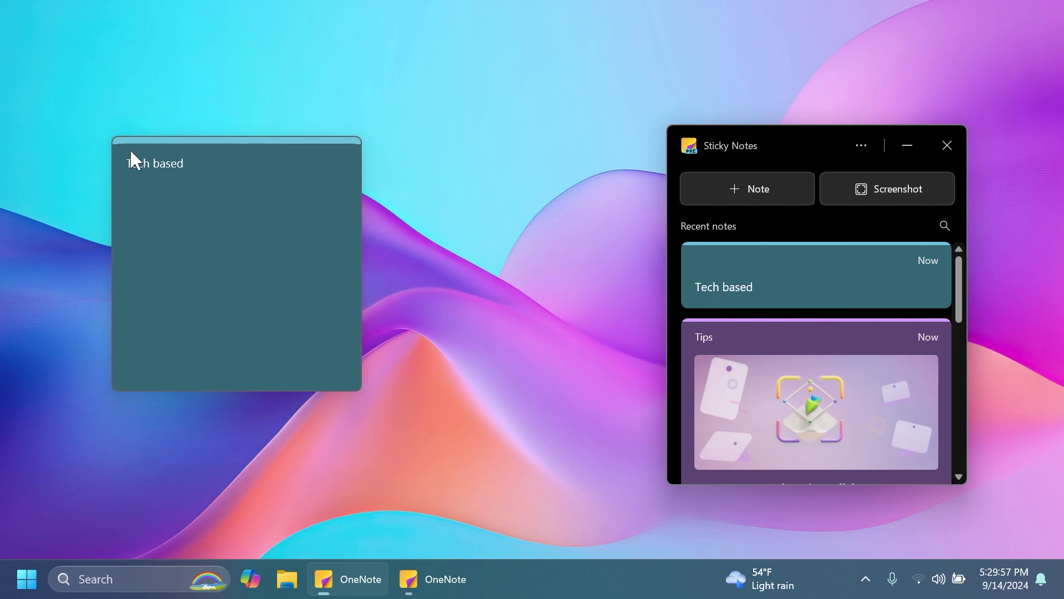
Create a 'windows 11' note in its own window placed beside the Tech based note
{"action": "left_click", "coordinate": [121, 141]}
{"action": "key", "text": "ctrl+n"}
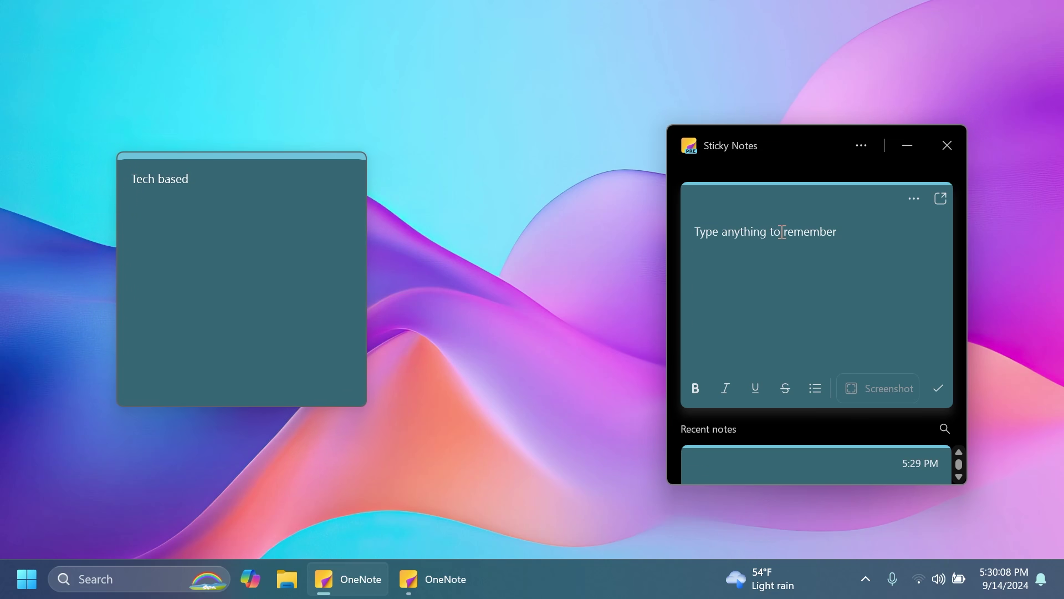
{"action": "type", "text": "windows 11"}
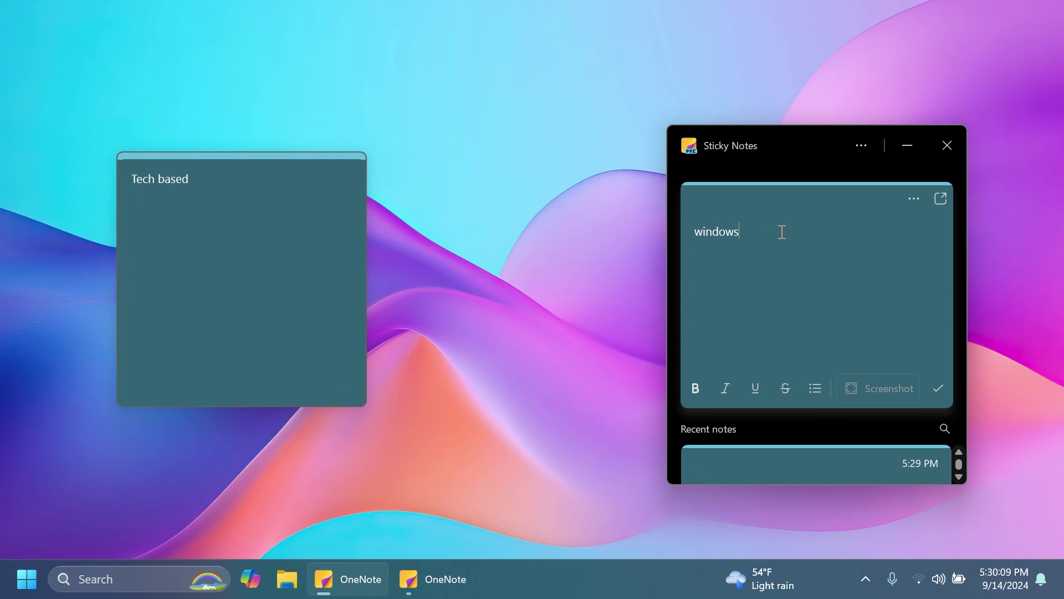
{"action": "left_click", "coordinate": [942, 209]}
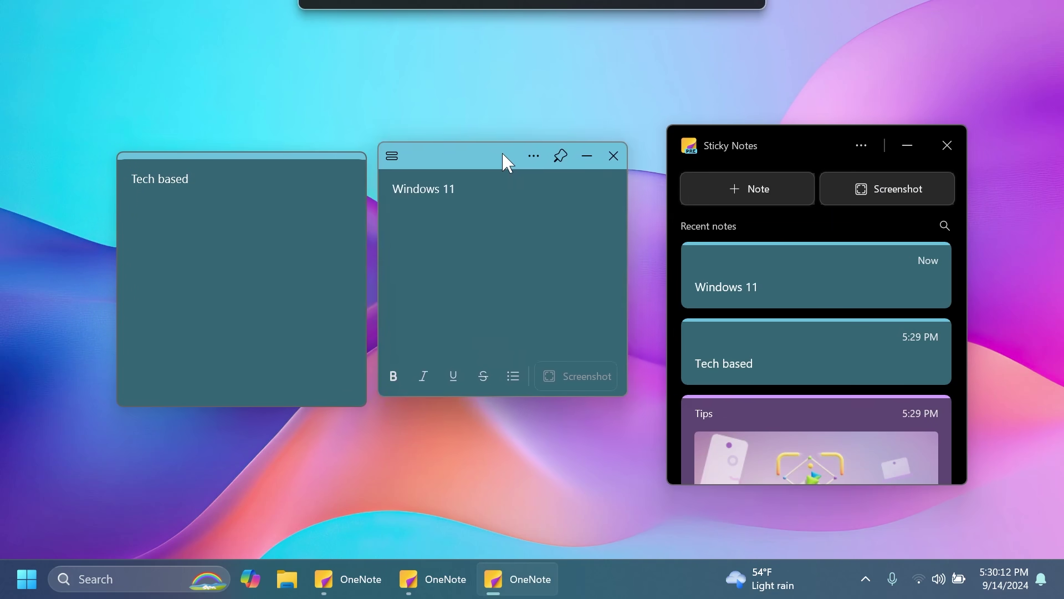
{"action": "left_click_drag", "start_coordinate": [503, 161], "coordinate": [527, 169]}
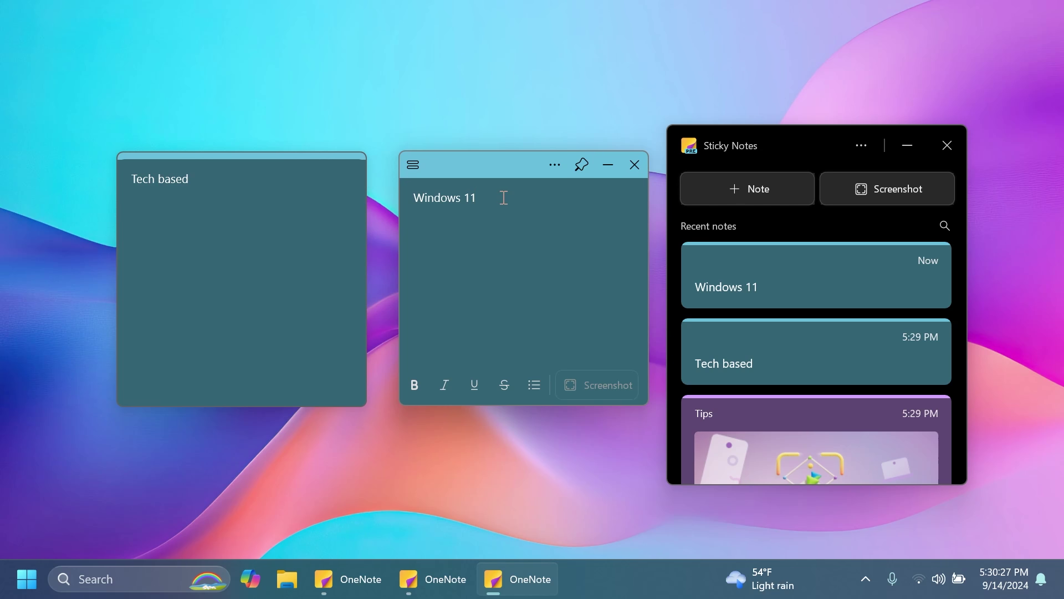
Launch the classic Sticky Notes app from a Start search for 'stick'
{"action": "key", "text": "super"}
{"action": "type", "text": "sit"}
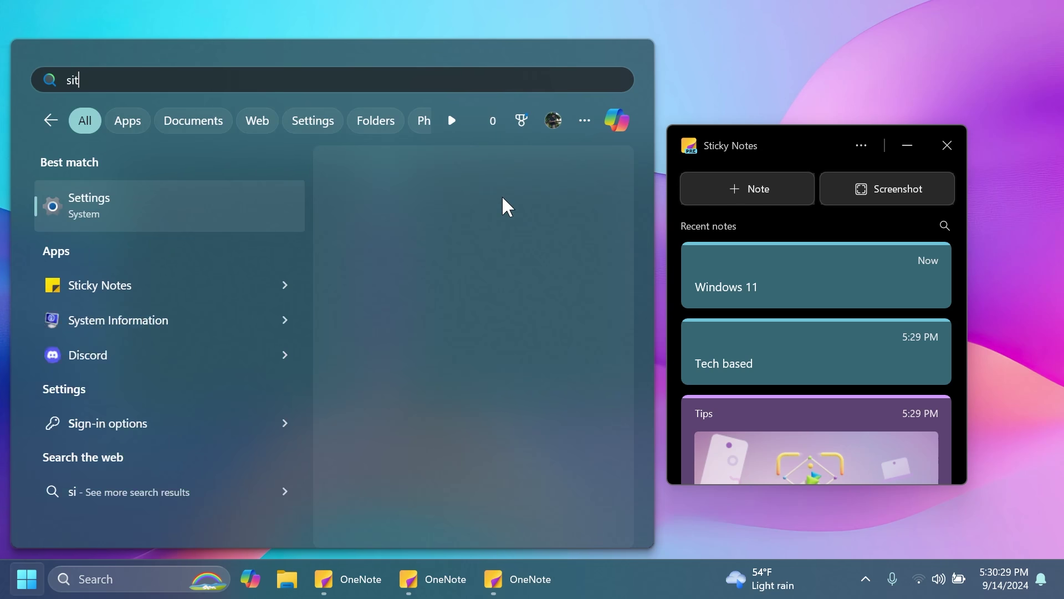
{"action": "type", "text": "ic"}
{"action": "key", "text": "BackSpace"}
{"action": "key", "text": "BackSpace"}
{"action": "key", "text": "BackSpace"}
{"action": "type", "text": "i"}
{"action": "key", "text": "BackSpace"}
{"action": "type", "text": "tick"}
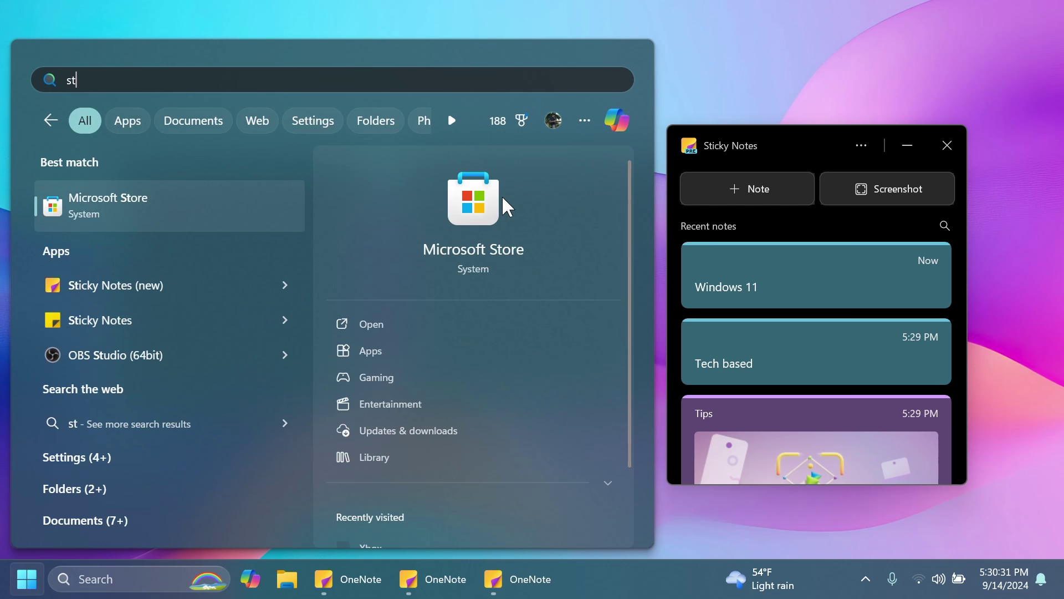
{"action": "key", "text": "Return"}
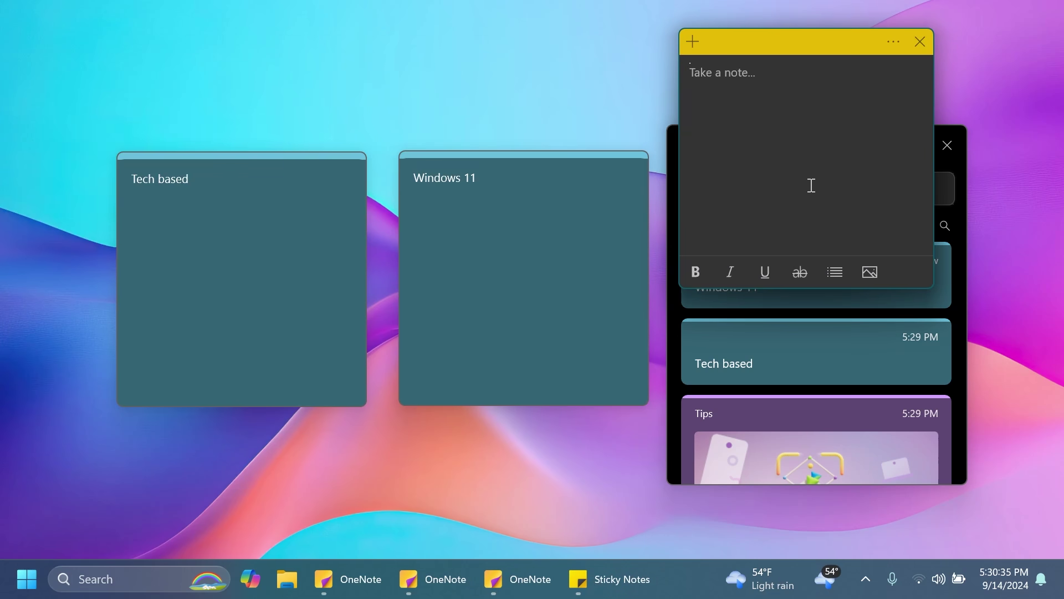
Move the blank yellow note around, then discard it with Ctrl+W
{"action": "left_click_drag", "start_coordinate": [796, 52], "coordinate": [878, 64]}
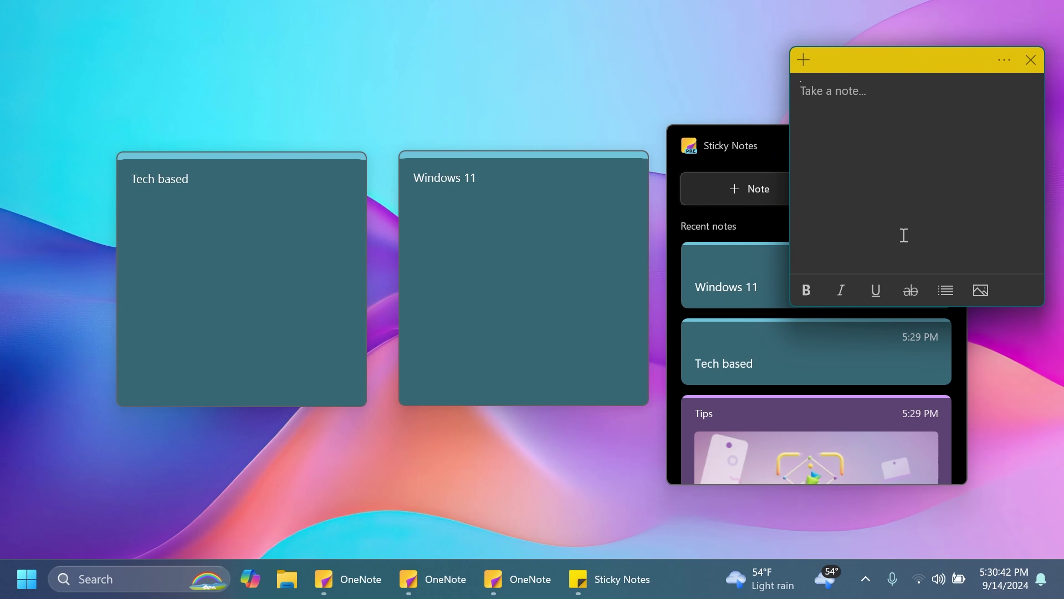
{"action": "left_click", "coordinate": [1004, 60]}
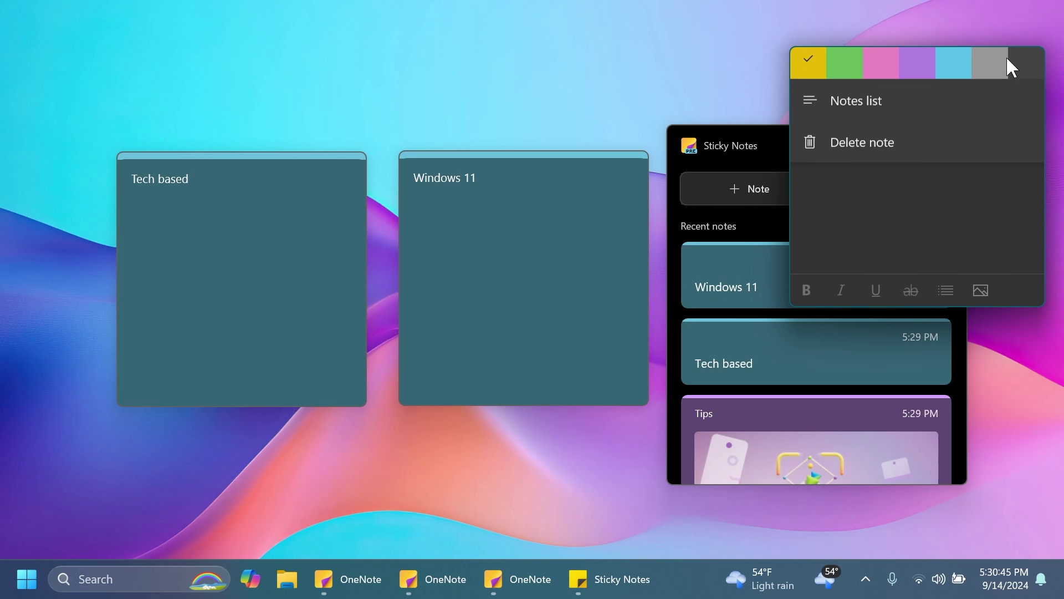
{"action": "left_click", "coordinate": [883, 205]}
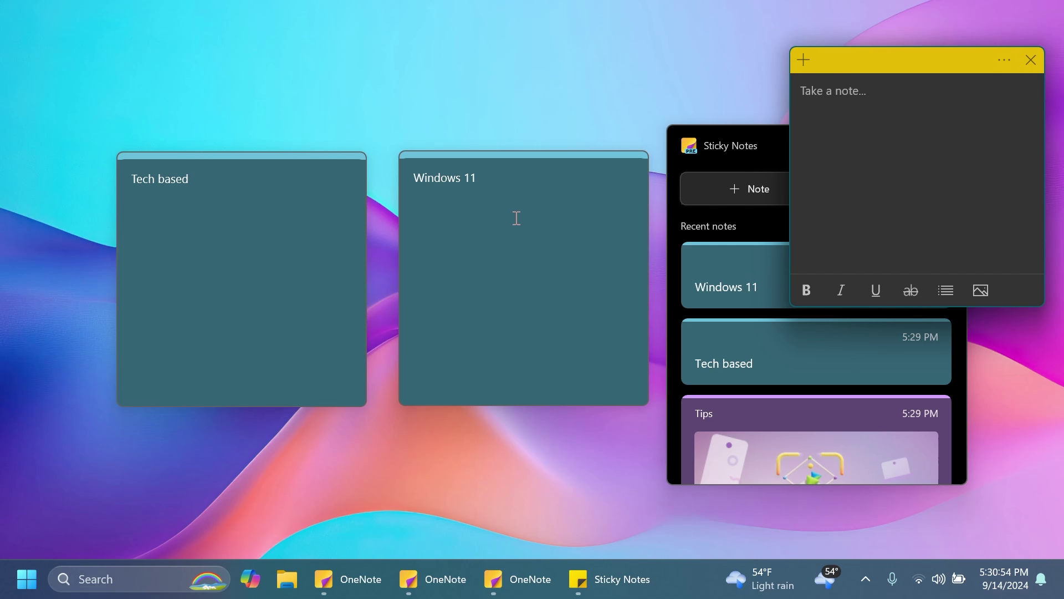
{"action": "left_click_drag", "start_coordinate": [906, 62], "coordinate": [893, 122]}
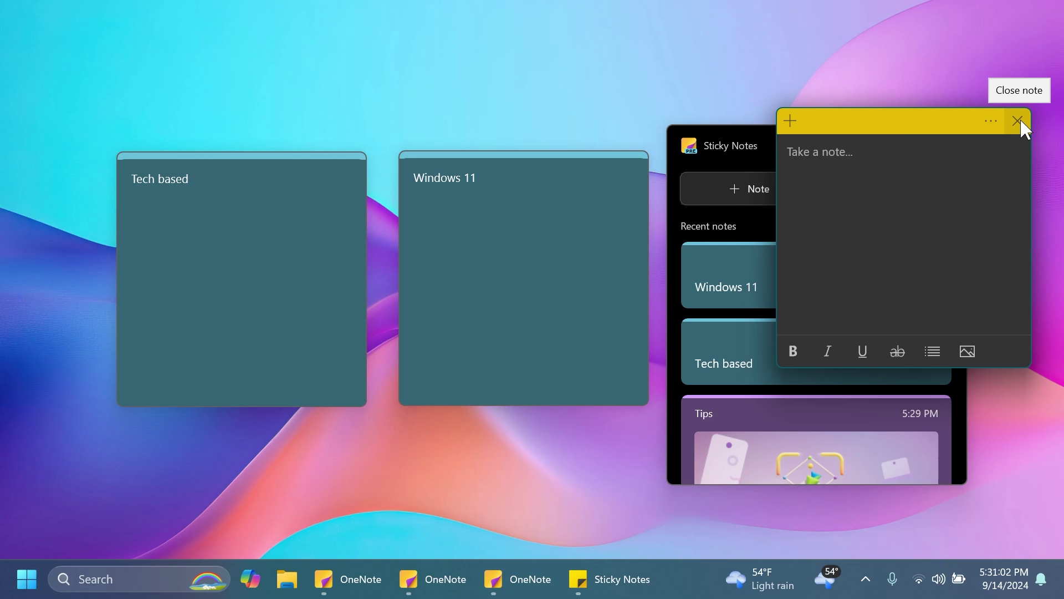
{"action": "left_click_drag", "start_coordinate": [858, 131], "coordinate": [855, 102]}
{"action": "key", "text": "ctrl+w"}
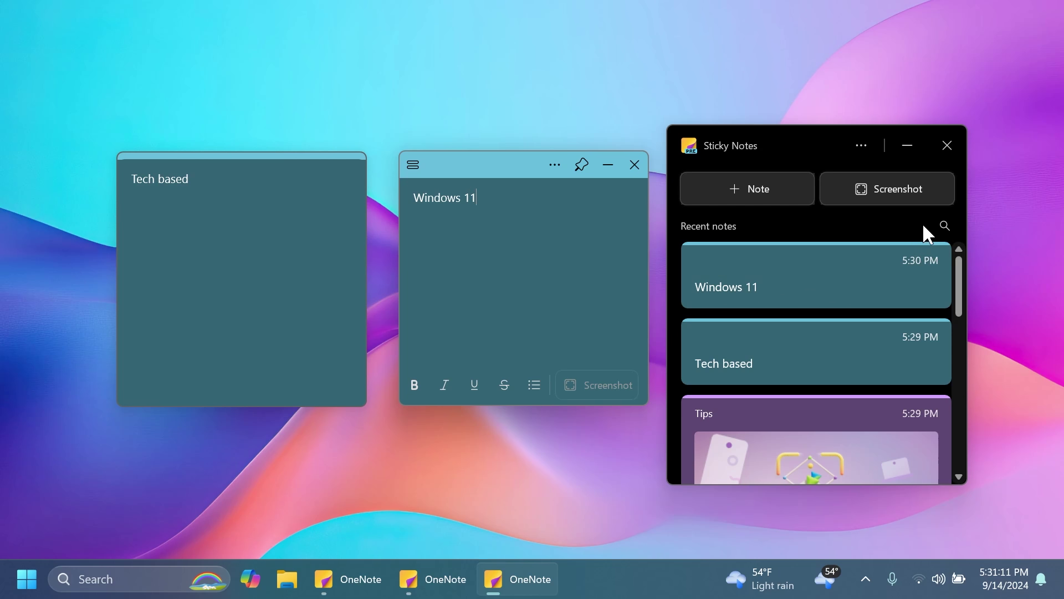
Search the notes for 'windows' and open the Windows 11 result
{"action": "left_click", "coordinate": [945, 226]}
{"action": "type", "text": "windows"}
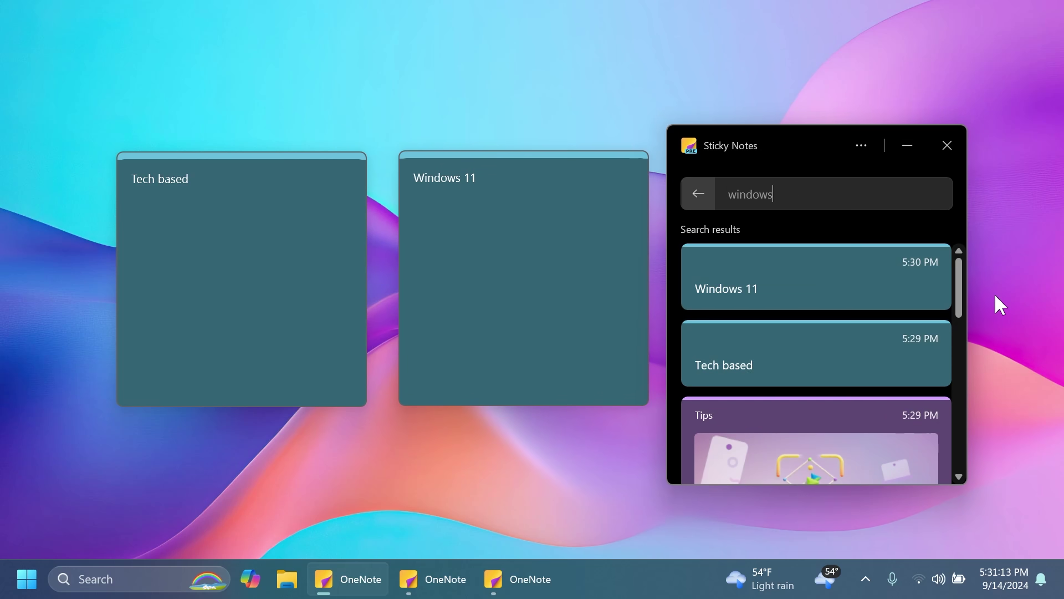
{"action": "left_click", "coordinate": [850, 294]}
{"action": "scroll", "coordinate": [832, 258], "scroll_direction": "down", "scroll_amount": 3}
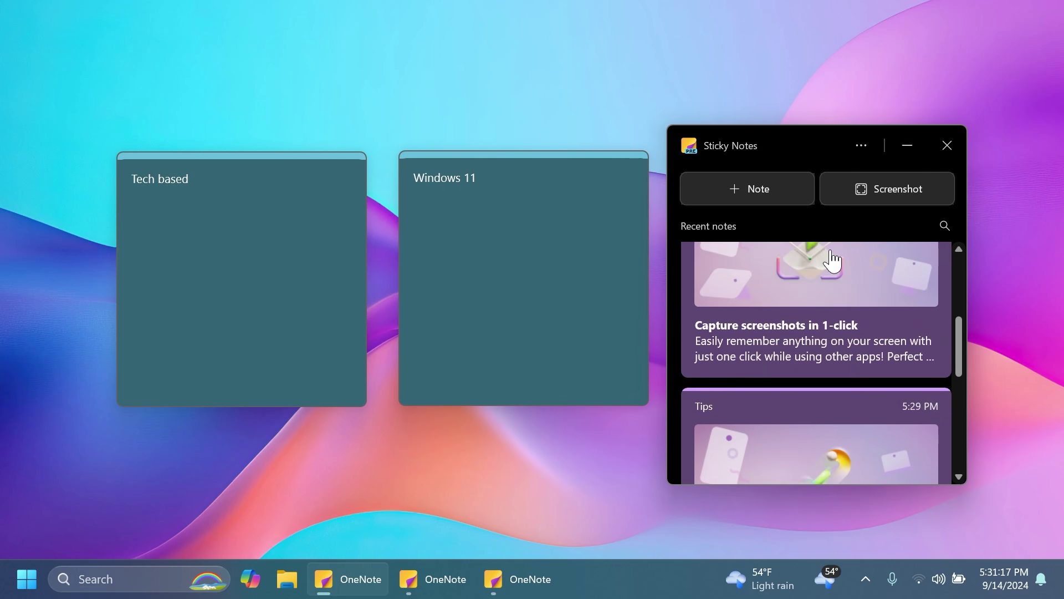
{"action": "scroll", "coordinate": [831, 259], "scroll_direction": "down", "scroll_amount": 2}
{"action": "scroll", "coordinate": [832, 260], "scroll_direction": "up", "scroll_amount": 8}
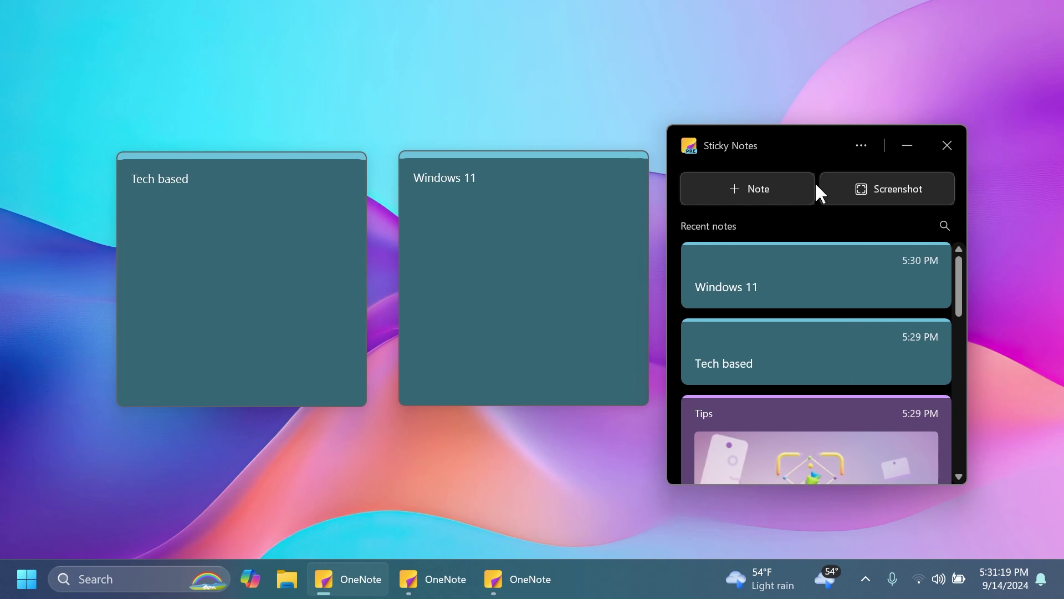
Shift the notes list up and bring the Windows 11 and Tech based notes forward
{"action": "left_click_drag", "start_coordinate": [766, 148], "coordinate": [768, 129]}
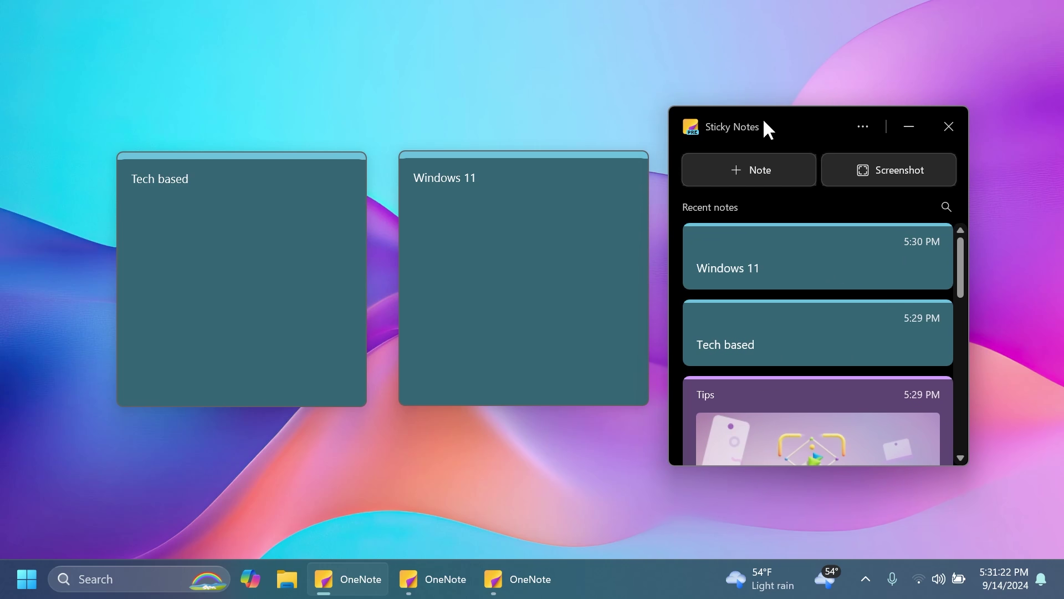
{"action": "left_click", "coordinate": [578, 230]}
{"action": "left_click", "coordinate": [275, 191]}
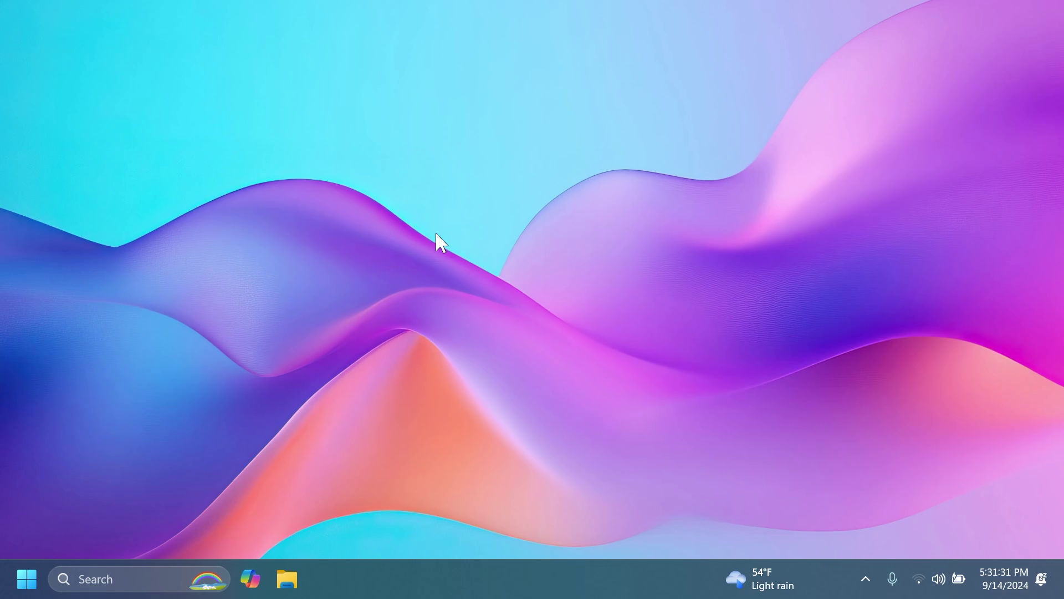
Launch the Clock app and switch to its Timer page
{"action": "key", "text": "super"}
{"action": "type", "text": "clock"}
{"action": "key", "text": "Return"}
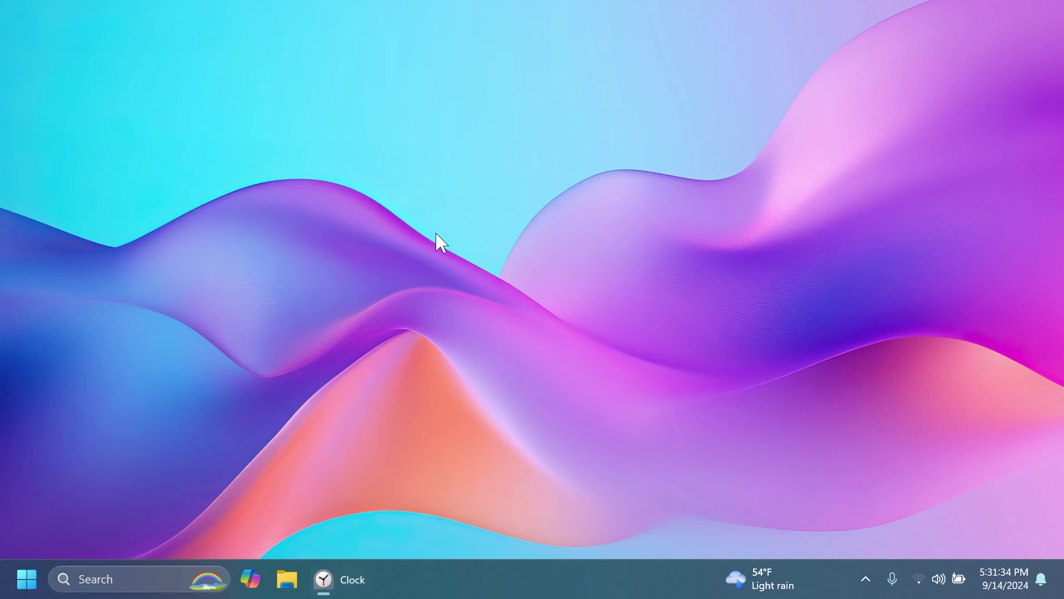
{"action": "left_click", "coordinate": [192, 88]}
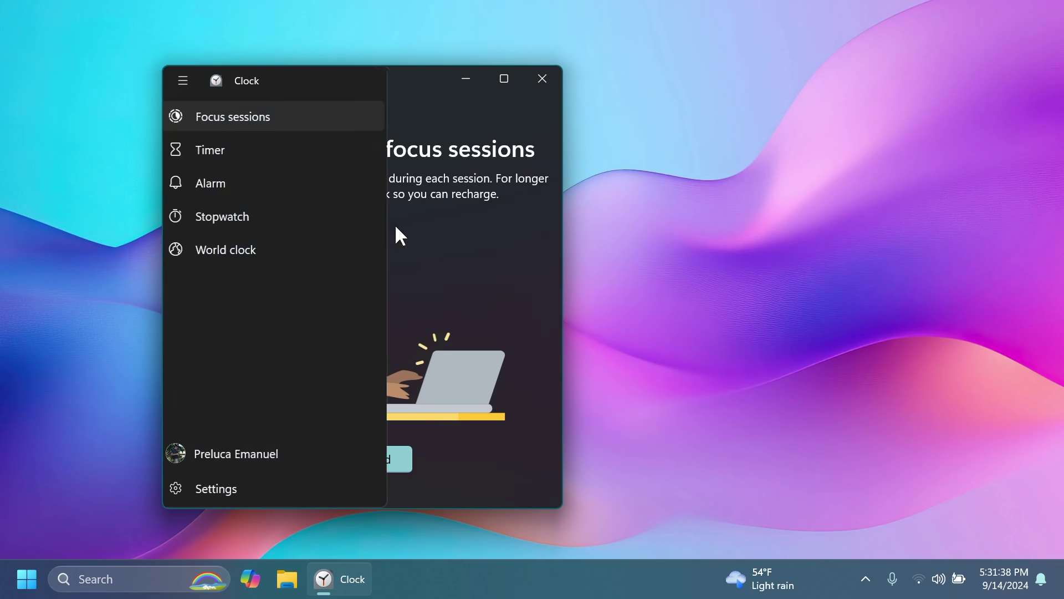
{"action": "left_click", "coordinate": [184, 81]}
{"action": "left_click", "coordinate": [184, 81]}
{"action": "left_click", "coordinate": [218, 149]}
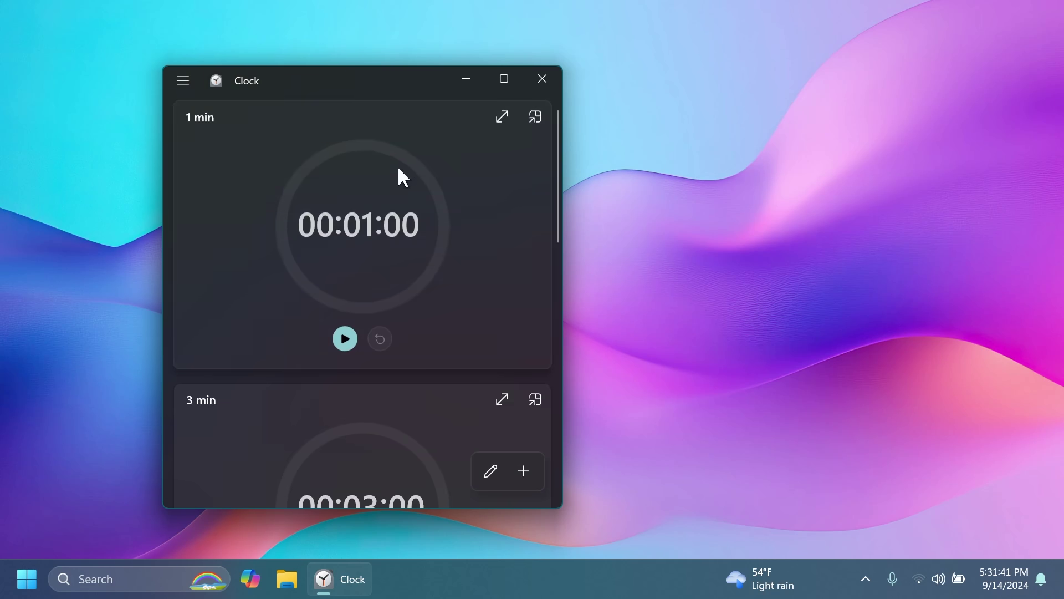
Visit the Alarm, Stopwatch and World clock pages, then move the Clock window left
{"action": "left_click", "coordinate": [184, 81]}
{"action": "left_click", "coordinate": [256, 183]}
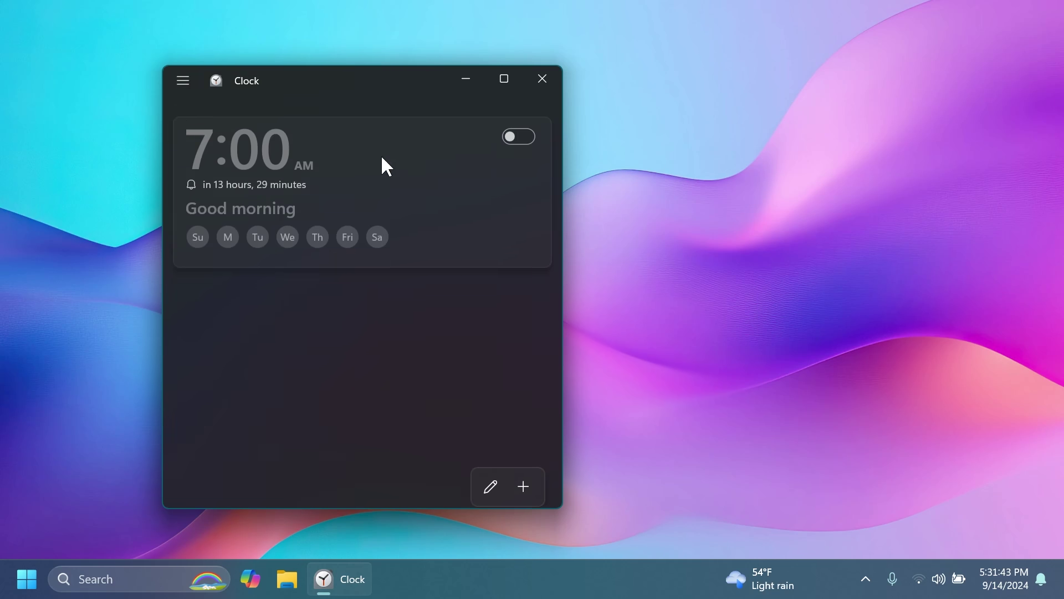
{"action": "left_click", "coordinate": [183, 81]}
{"action": "left_click", "coordinate": [277, 217]}
{"action": "left_click", "coordinate": [184, 81]}
{"action": "left_click", "coordinate": [277, 249]}
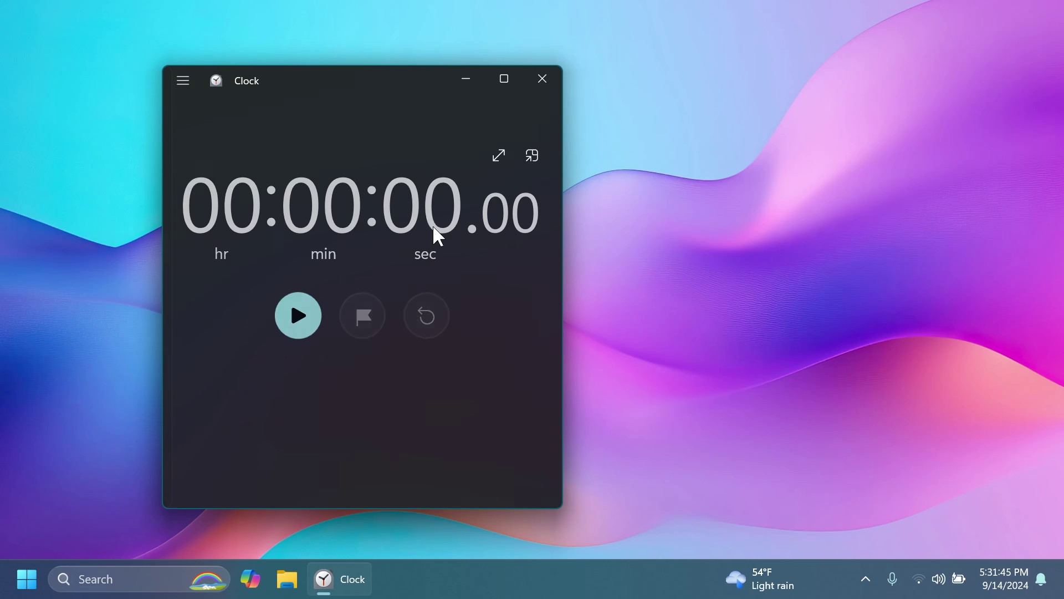
{"action": "left_click_drag", "start_coordinate": [343, 76], "coordinate": [281, 64]}
{"action": "mouse_move", "coordinate": [782, 576]}
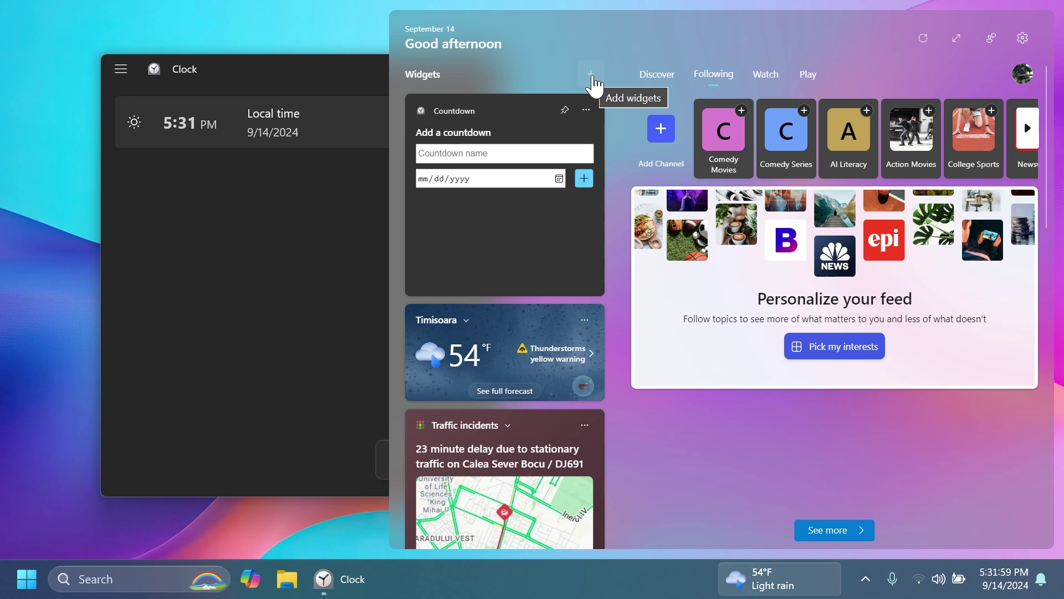
Pick Timer from the Add widgets list and pin it to the board
{"action": "left_click", "coordinate": [592, 78]}
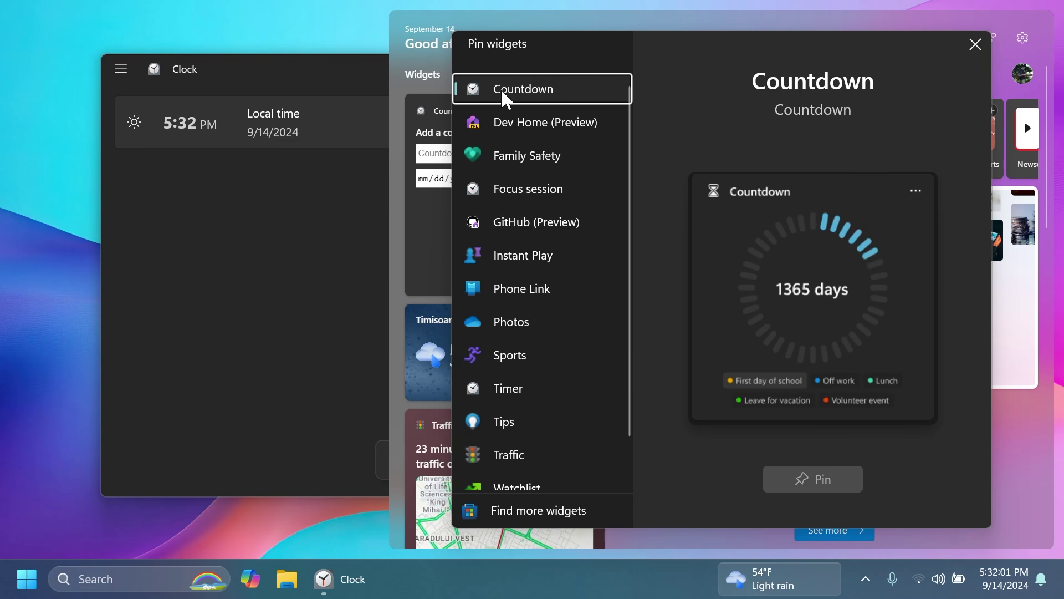
{"action": "left_click", "coordinate": [530, 395]}
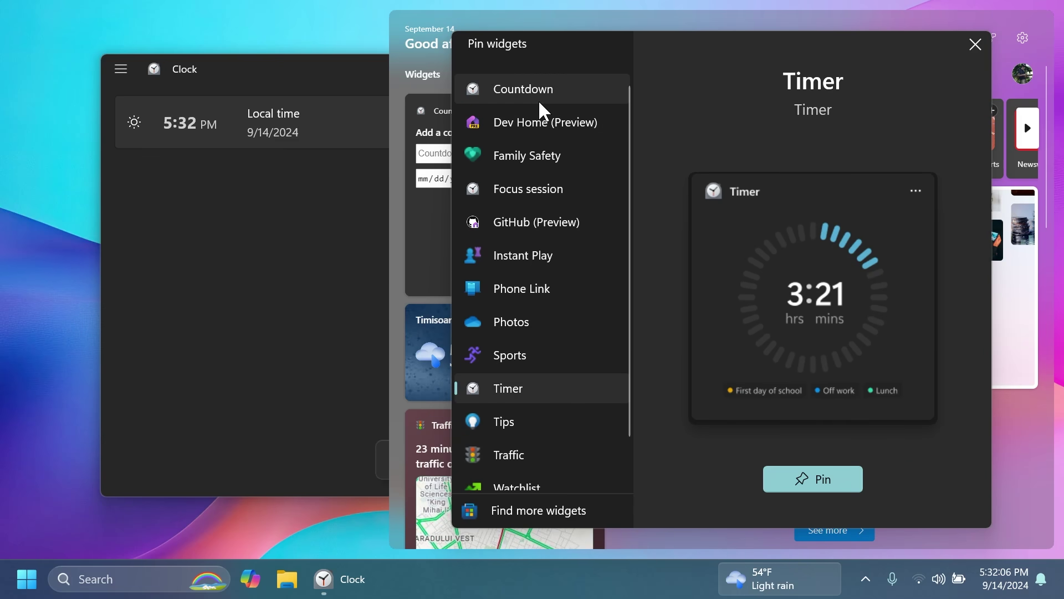
{"action": "left_click", "coordinate": [800, 488]}
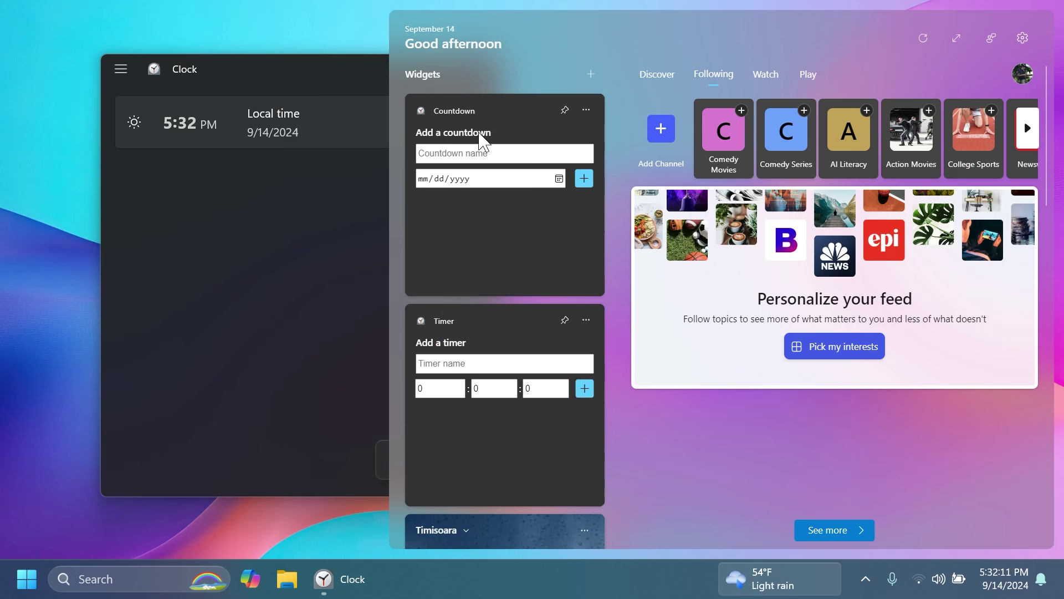
Add a 'Tech Based' countdown dated the 4th to the Countdown widget
{"action": "left_click", "coordinate": [478, 154]}
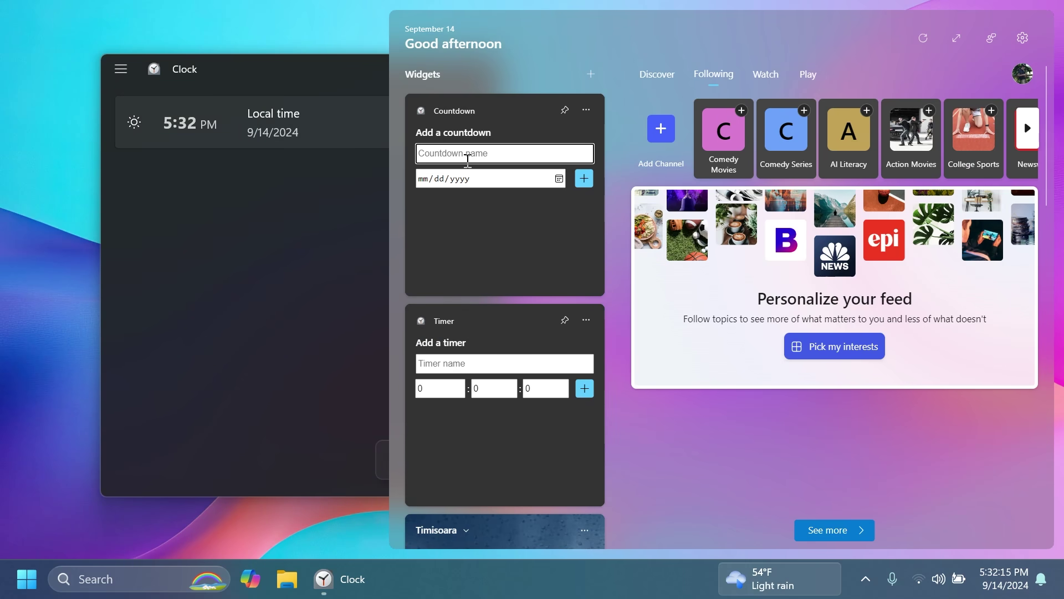
{"action": "type", "text": "Tech Based"}
{"action": "key", "text": "Tab"}
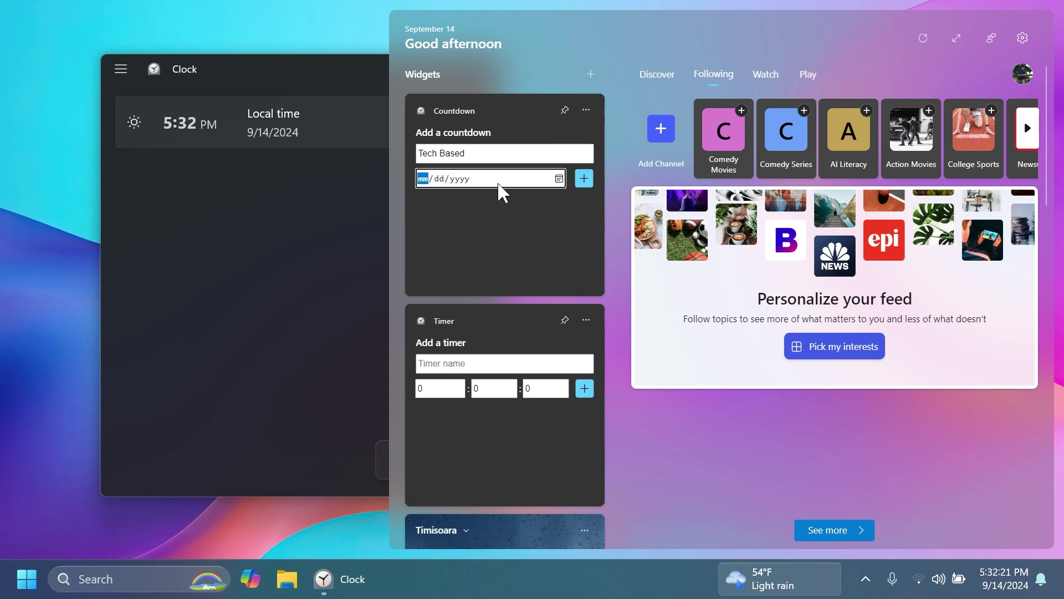
{"action": "left_click", "coordinate": [559, 178]}
{"action": "left_click", "coordinate": [488, 250]}
{"action": "left_click", "coordinate": [584, 179]}
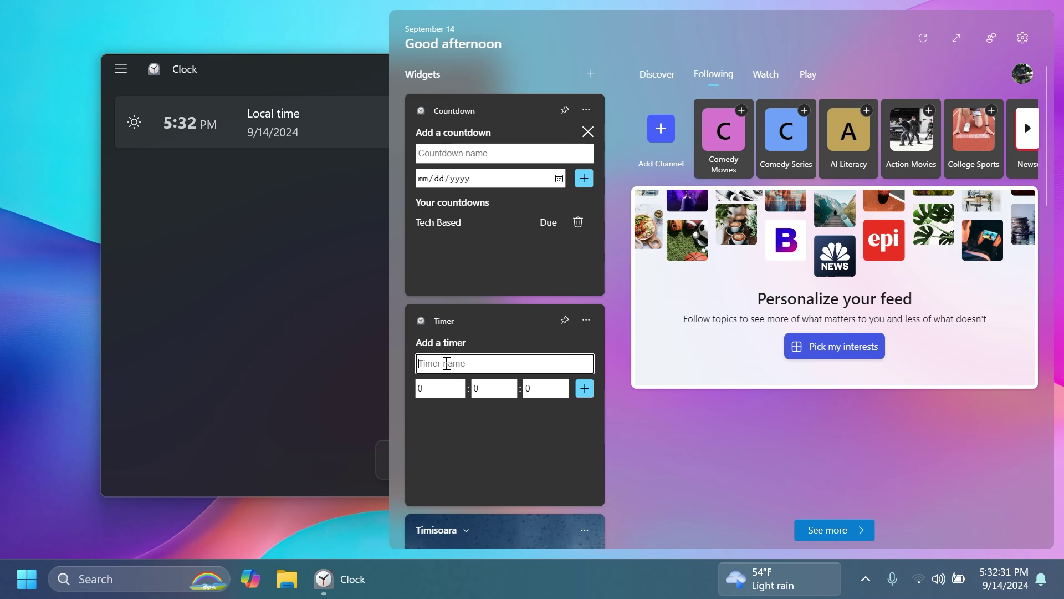
Add a 'Tech Based' one-minute timer (00:01:00) to the Timer widget
{"action": "type", "text": "Tech Based"}
{"action": "key", "text": "Return"}
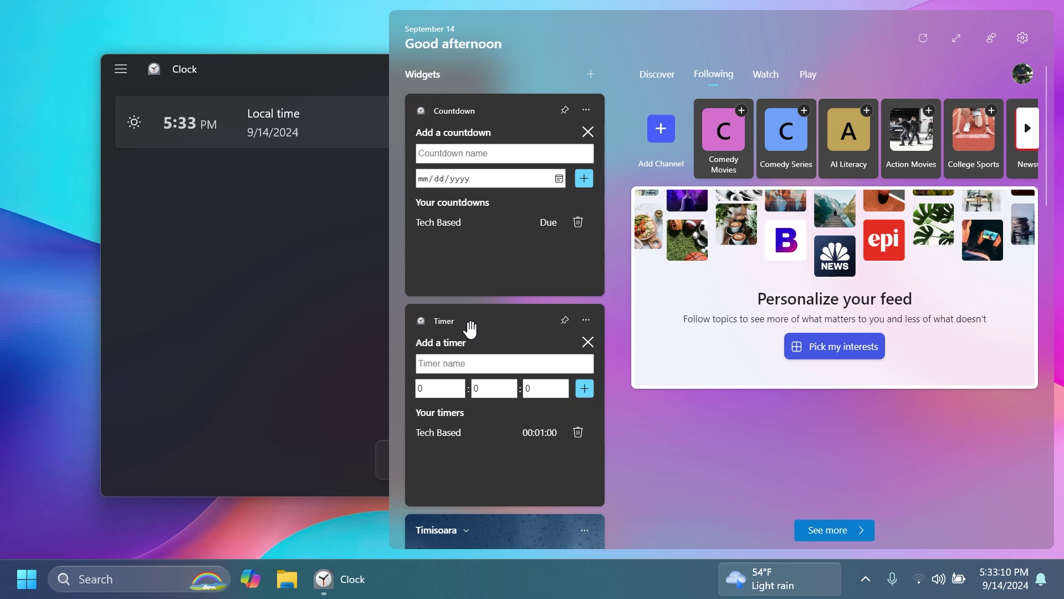
{"action": "scroll", "coordinate": [541, 444], "scroll_direction": "down", "scroll_amount": 3}
{"action": "scroll", "coordinate": [568, 279], "scroll_direction": "up", "scroll_amount": 3}
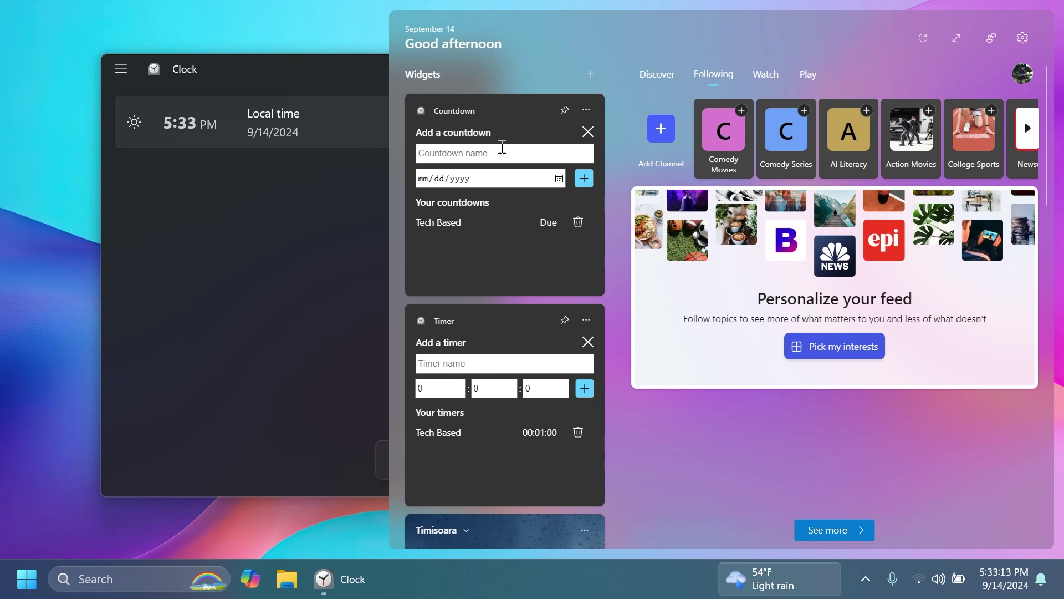